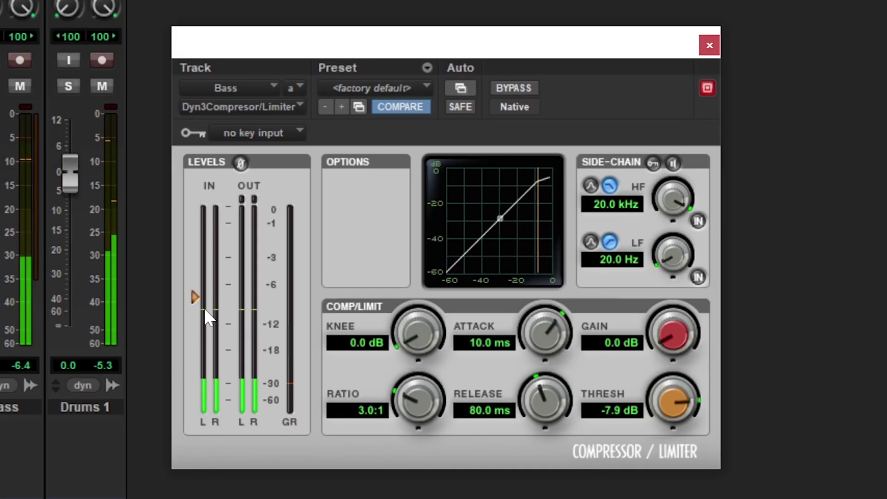
# - Drop the Bass Dyn3 threshold, push the ratio to heavy limiting, and adjust release, knee and gain
pyautogui.moveTo(195, 299); pyautogui.dragTo(196, 375)
pyautogui.moveTo(418, 401)
pyautogui.mouseDown()
pyautogui.moveTo(419, 385)
pyautogui.moveTo(409, 416)
pyautogui.moveTo(409, 375)
pyautogui.mouseUp()
pyautogui.moveTo(545, 340); pyautogui.dragTo(557, 326)
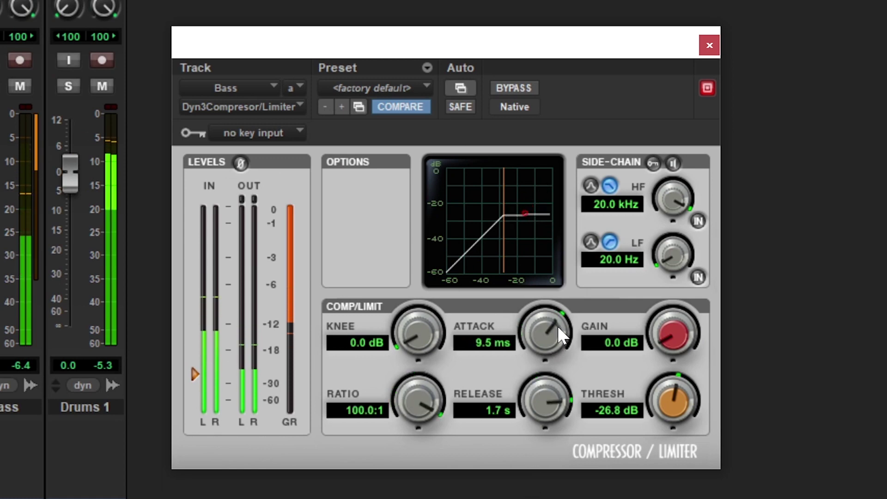
pyautogui.moveTo(418, 340); pyautogui.dragTo(419, 326)
pyautogui.moveTo(666, 328); pyautogui.dragTo(672, 300)
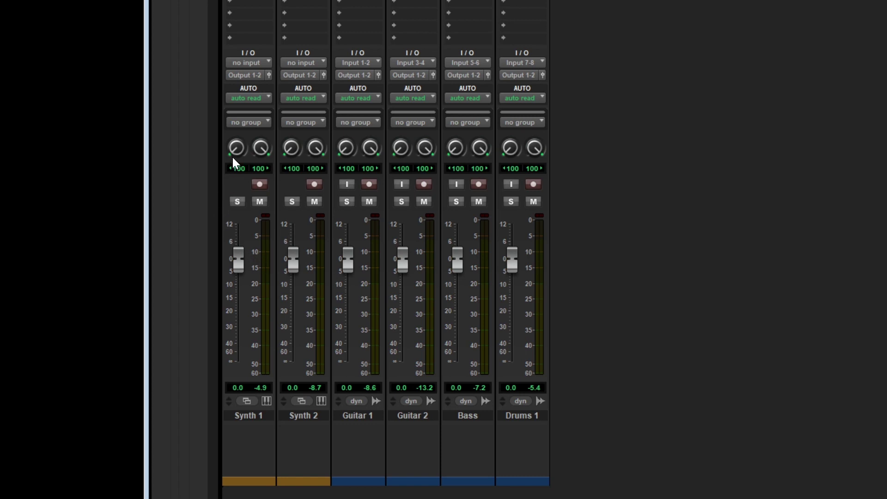
# - Nudge Synth 1's left pan from hard left 100 to 97
pyautogui.moveTo(236, 149); pyautogui.dragTo(238, 114)
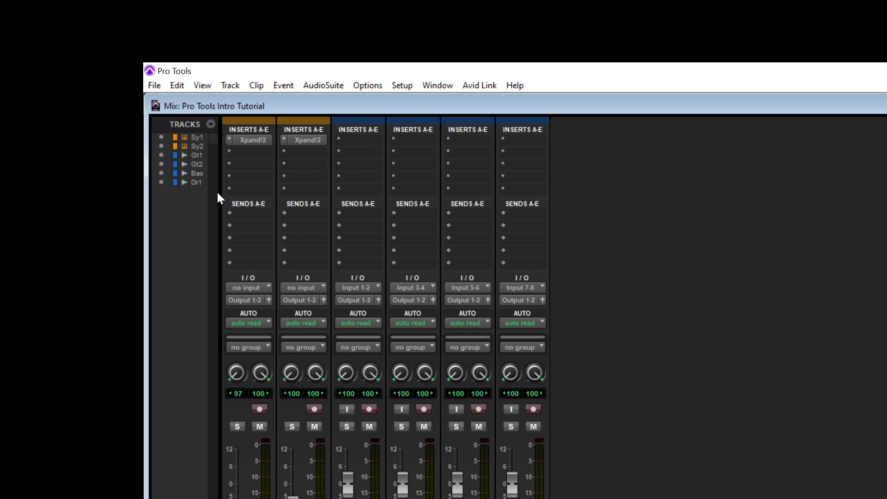
# - Put an EQ3 7-Band in Synth 1's second insert and lower its output to -3.8 dB
pyautogui.click(248, 150)
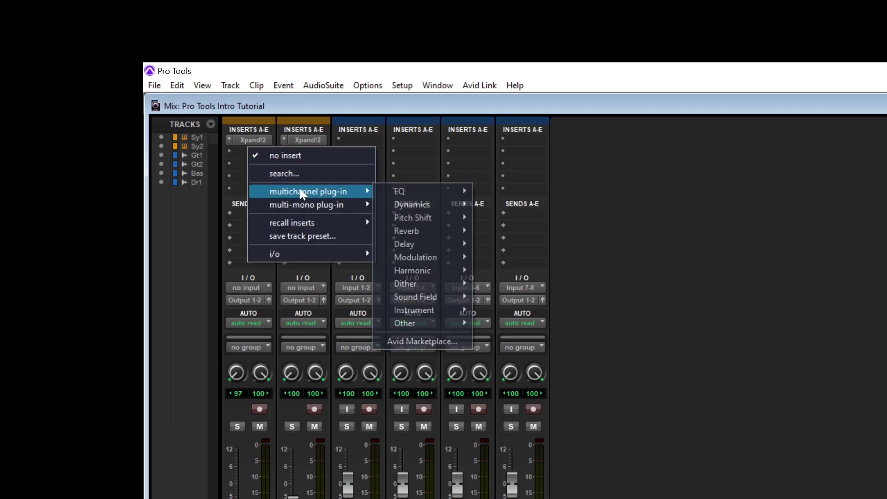
pyautogui.moveTo(416, 192)
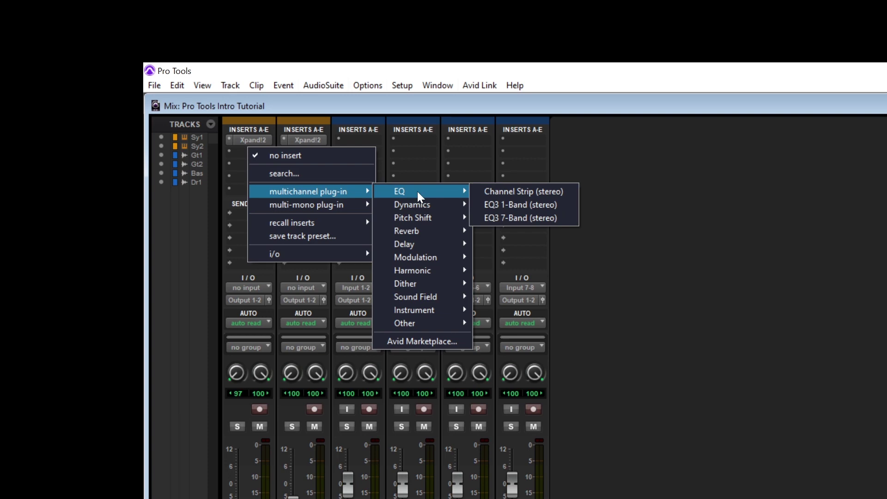
pyautogui.click(505, 218)
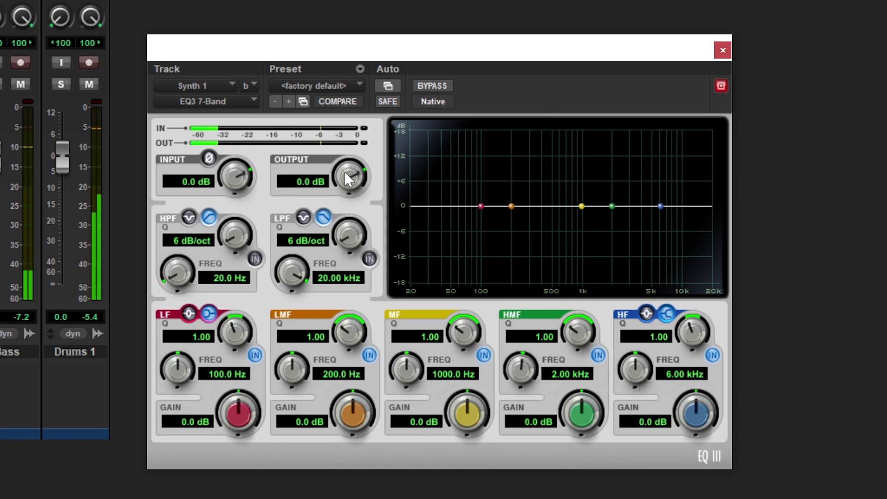
pyautogui.moveTo(345, 171); pyautogui.dragTo(342, 280)
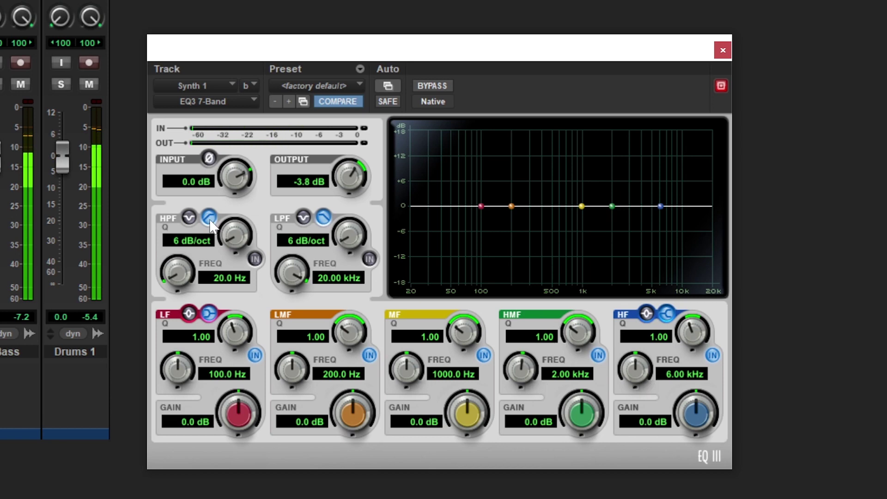
# - Set the HPF and LPF to Q-based types, make the low band a shelf, and enable both filters
pyautogui.click(189, 219)
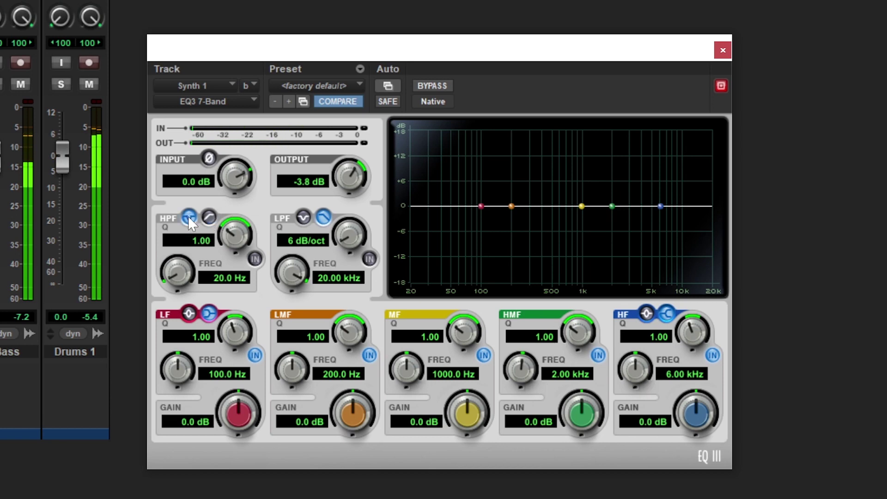
pyautogui.click(305, 218)
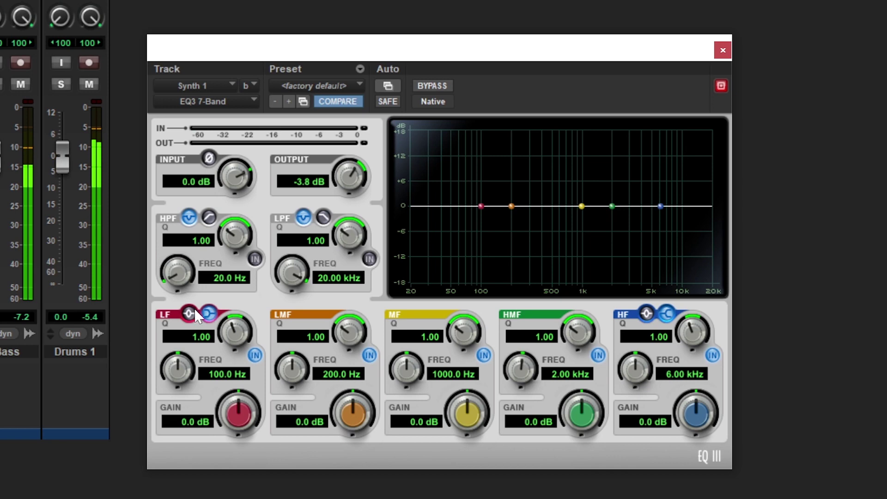
pyautogui.click(208, 314)
pyautogui.click(256, 259)
pyautogui.click(370, 260)
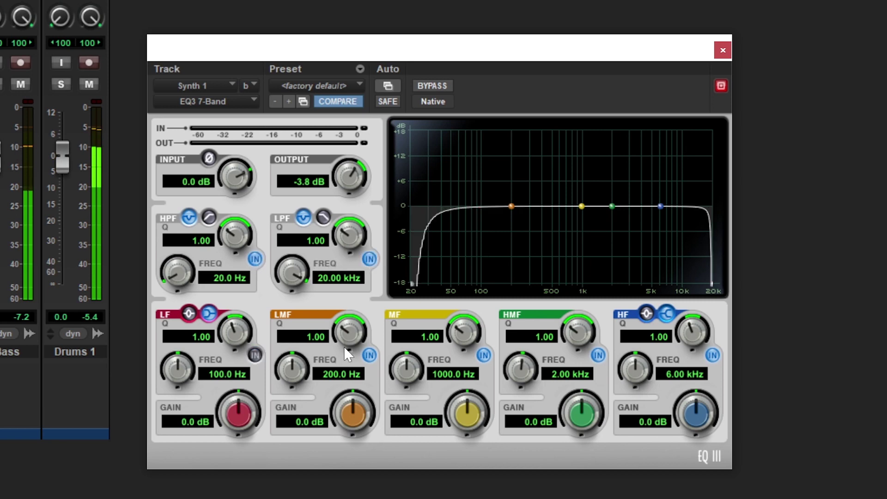
# - Toggle the EQ bands off and back on, then switch the HPF and LPF out
pyautogui.click(370, 355)
pyautogui.click(483, 355)
pyautogui.click(599, 355)
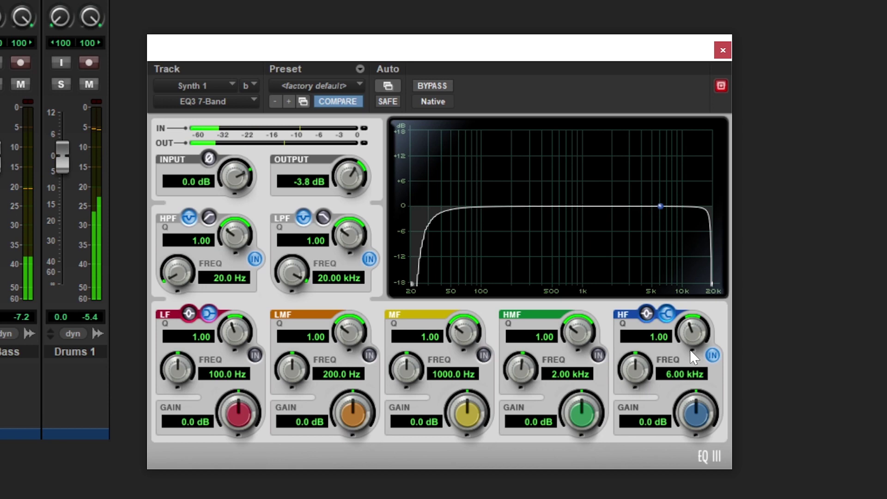
pyautogui.click(713, 356)
pyautogui.click(255, 355)
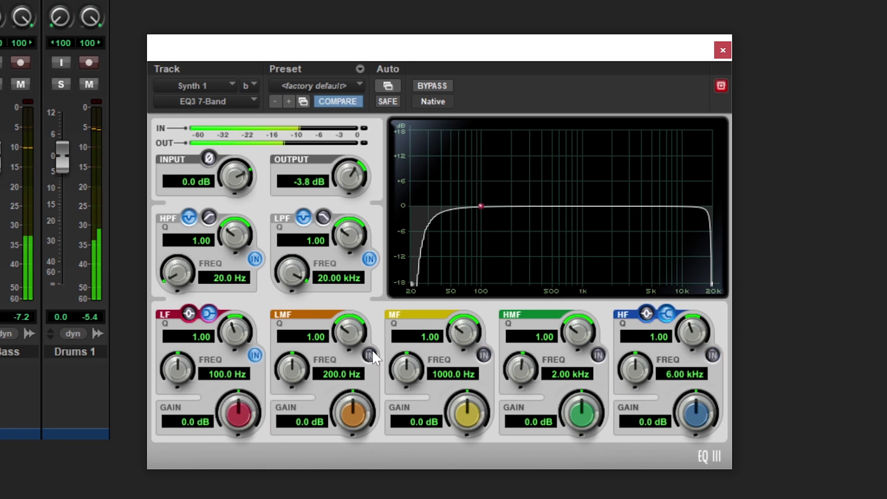
pyautogui.click(370, 355)
pyautogui.click(483, 355)
pyautogui.click(599, 355)
pyautogui.click(713, 355)
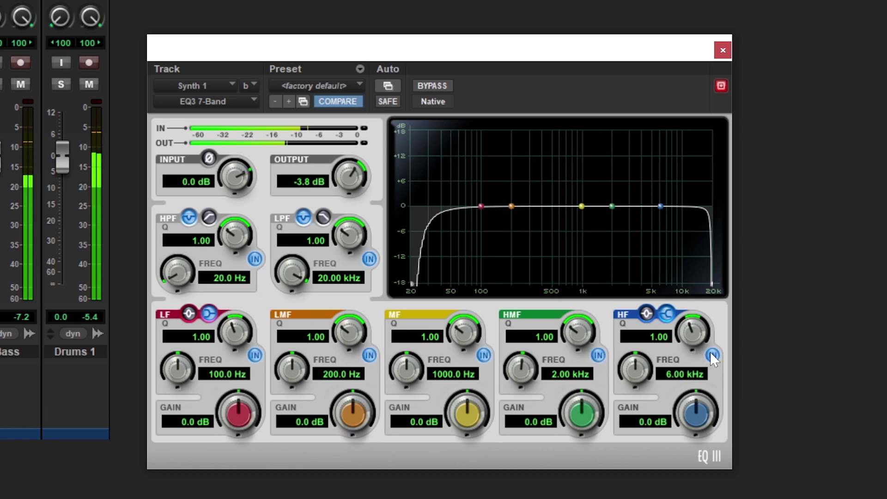
pyautogui.click(256, 259)
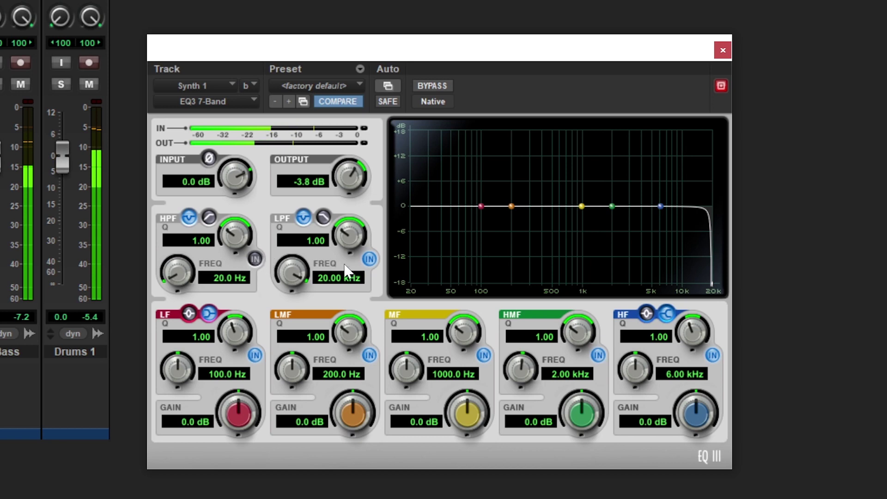
pyautogui.click(370, 260)
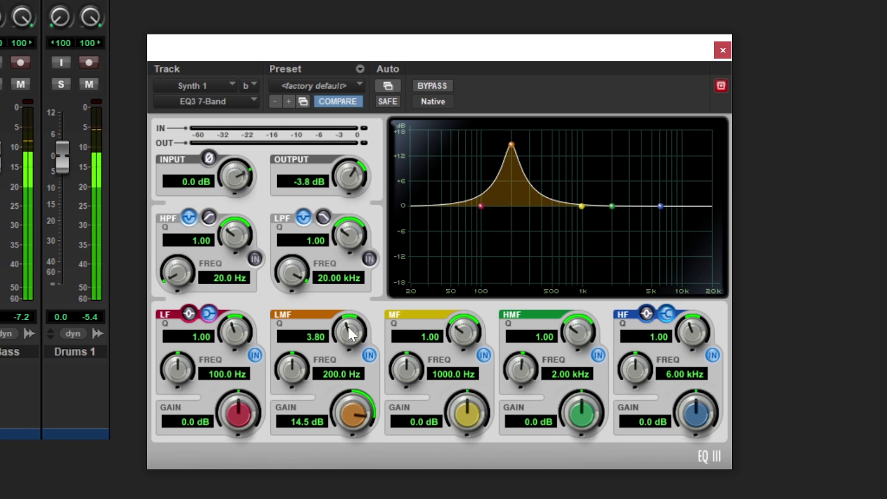
# - Set the EQ3 low-mid band to Q 3.51, 316.4 Hz and +13.8 dB
pyautogui.moveTo(353, 334)
pyautogui.mouseDown()
pyautogui.moveTo(333, 346)
pyautogui.moveTo(344, 343)
pyautogui.moveTo(333, 371)
pyautogui.moveTo(347, 294)
pyautogui.moveTo(340, 310)
pyautogui.mouseUp()
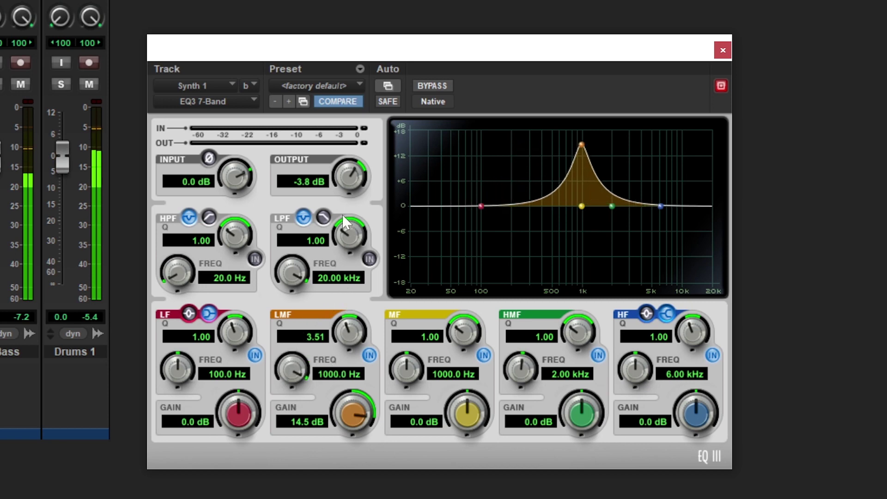
pyautogui.moveTo(325, 253); pyautogui.dragTo(321, 326)
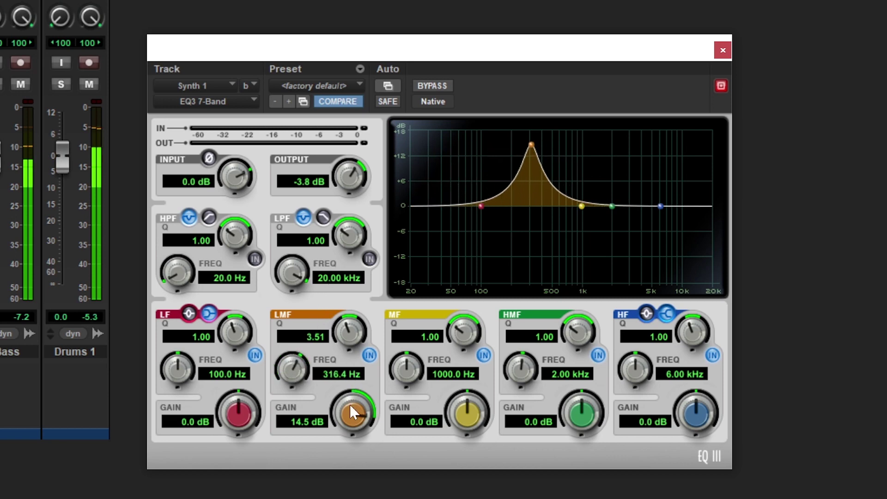
pyautogui.moveTo(349, 407)
pyautogui.mouseDown()
pyautogui.moveTo(347, 458)
pyautogui.moveTo(361, 479)
pyautogui.mouseUp()
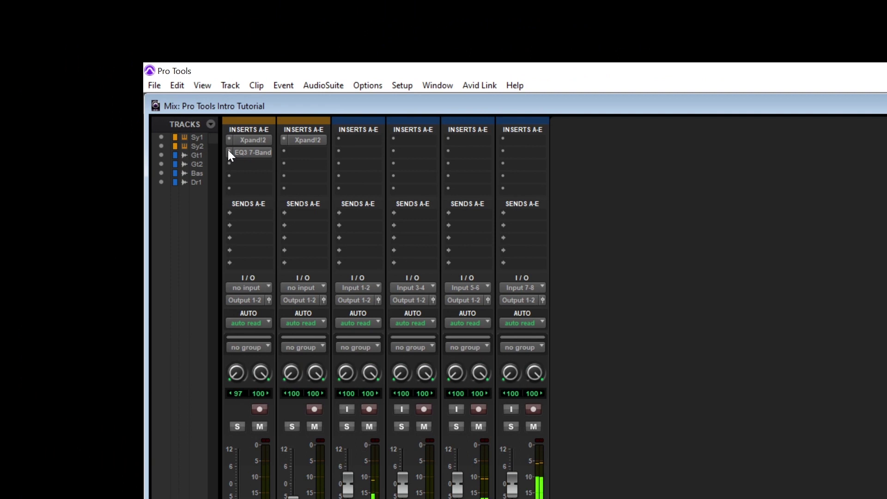
# - Open and dismiss the EQ3 insert's plug-in menu, then show the EQ3 7-Band window
pyautogui.click(229, 150)
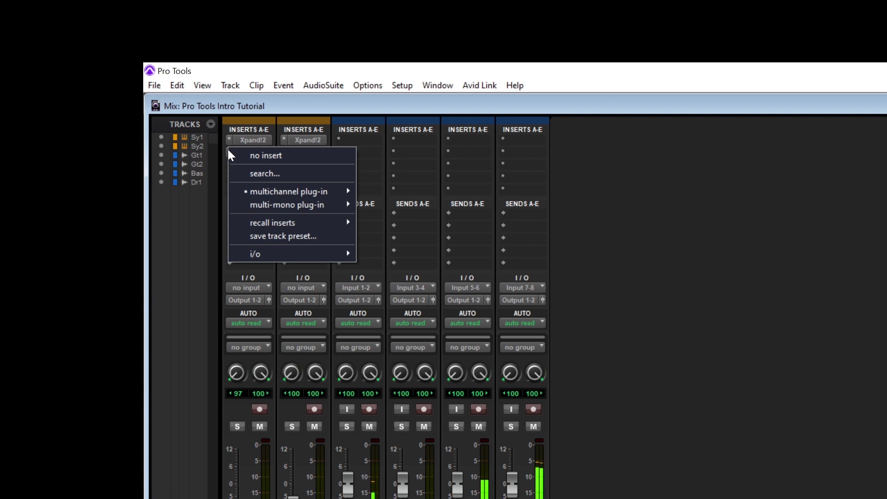
pyautogui.click(242, 154)
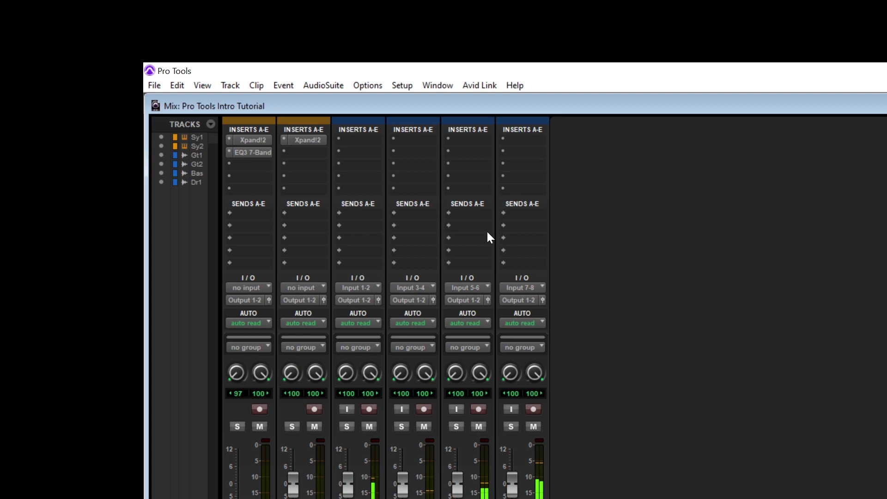
pyautogui.click(253, 152)
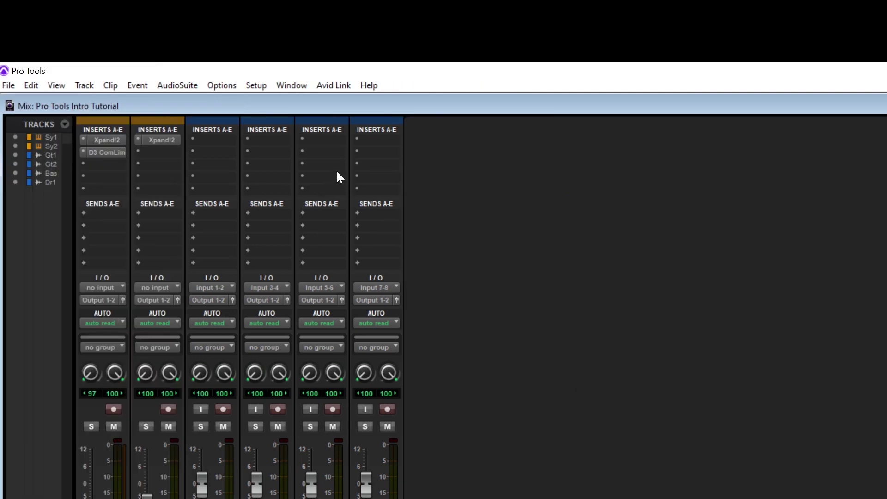
# - Insert a Dyn3 Compressor/Limiter on Bass, start playback, and set its threshold to -26.8 dB
pyautogui.click(341, 151)
pyautogui.moveTo(395, 180)
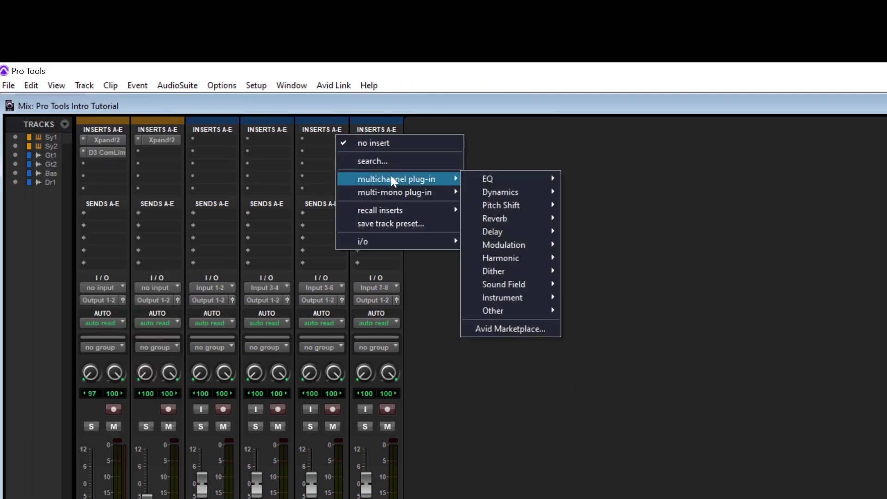
pyautogui.moveTo(501, 192)
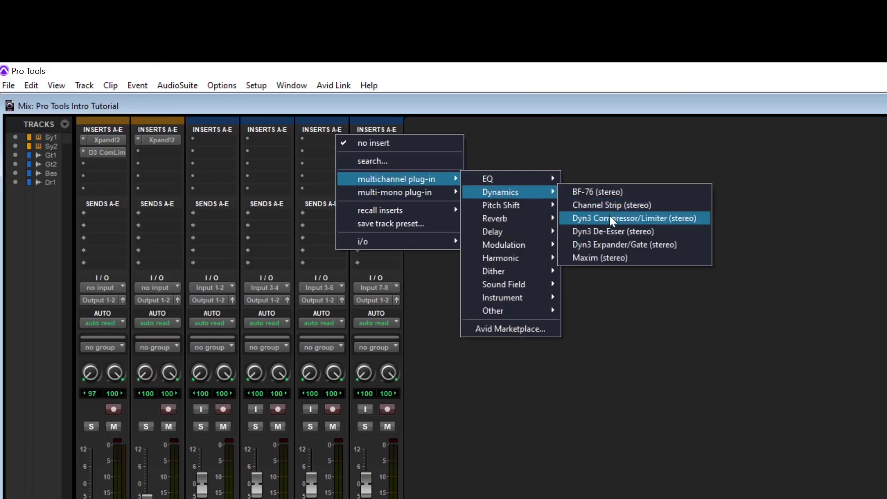
pyautogui.click(610, 218)
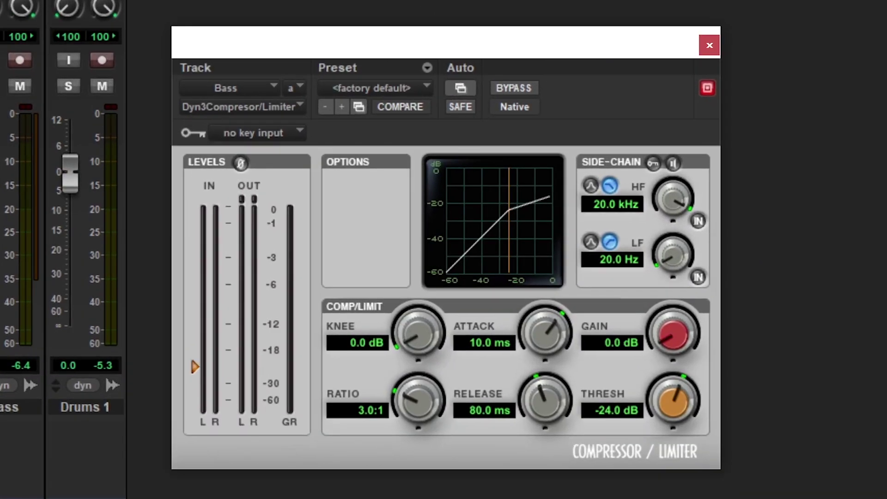
pyautogui.press('space')
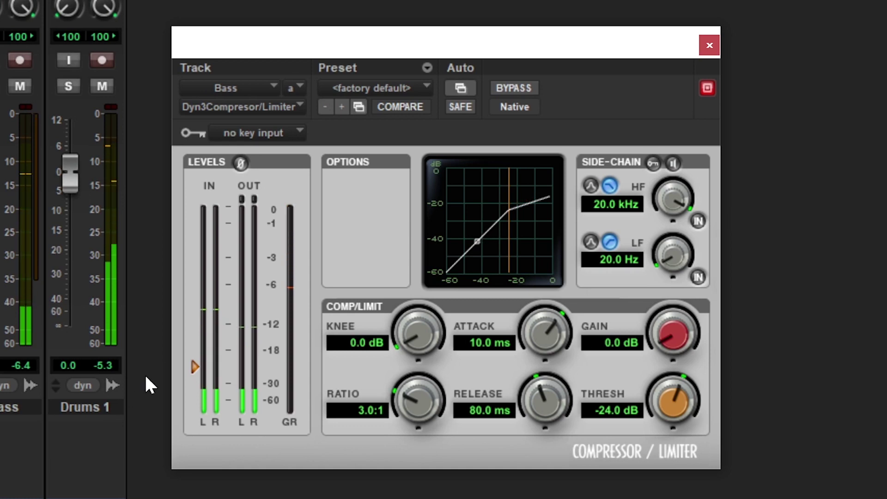
pyautogui.moveTo(194, 366); pyautogui.dragTo(196, 410)
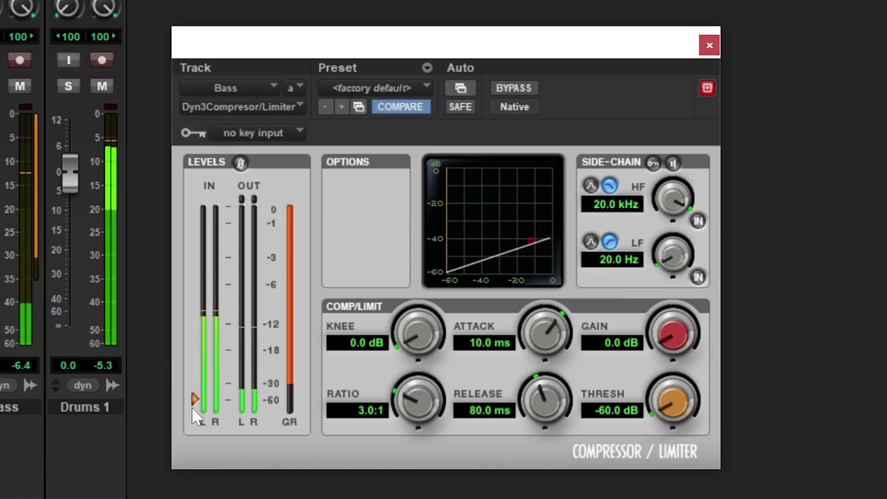
pyautogui.moveTo(194, 401)
pyautogui.mouseDown()
pyautogui.moveTo(196, 264)
pyautogui.moveTo(202, 390)
pyautogui.moveTo(196, 375)
pyautogui.mouseUp()
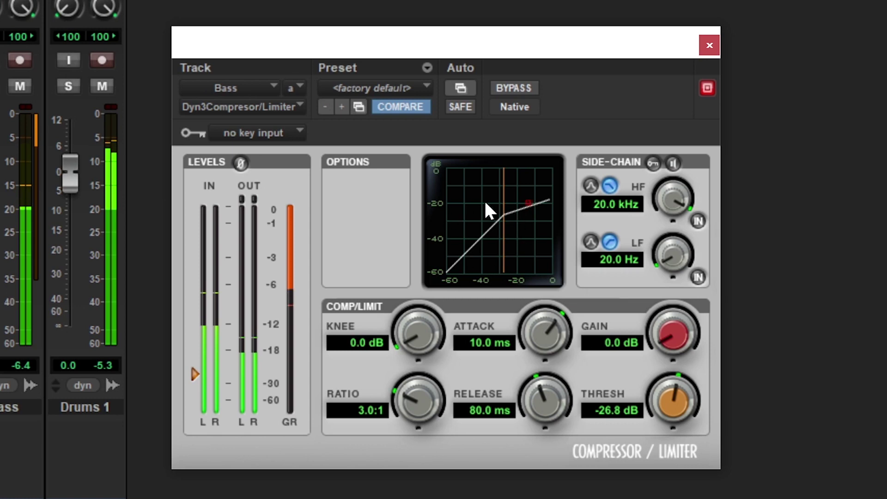
# - Give the Dyn3 on Bass a 100:1 ratio, 9.5 ms attack and 46.9 ms release
pyautogui.moveTo(414, 404); pyautogui.dragTo(423, 355)
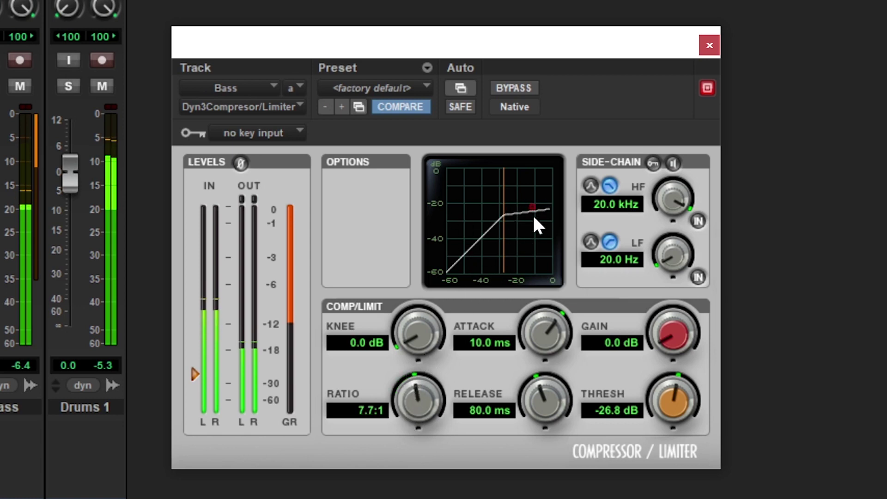
pyautogui.moveTo(417, 384)
pyautogui.mouseDown()
pyautogui.moveTo(400, 444)
pyautogui.moveTo(423, 486)
pyautogui.mouseUp()
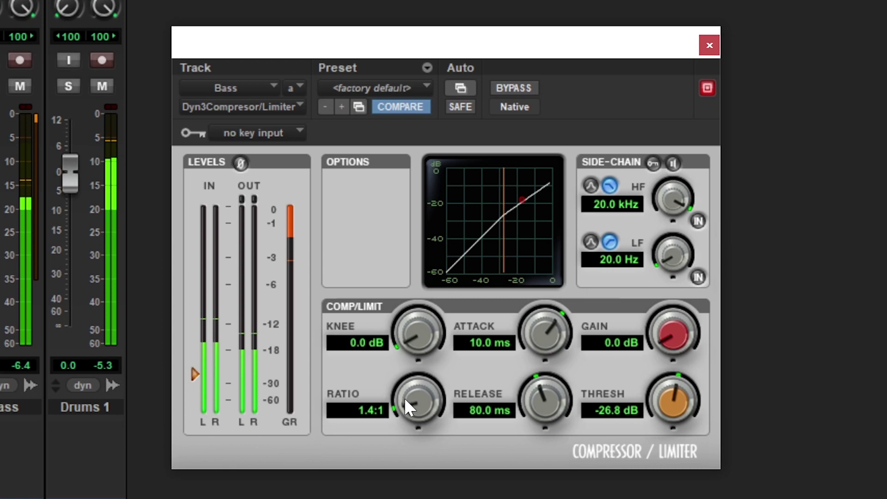
pyautogui.moveTo(404, 398); pyautogui.dragTo(444, 143)
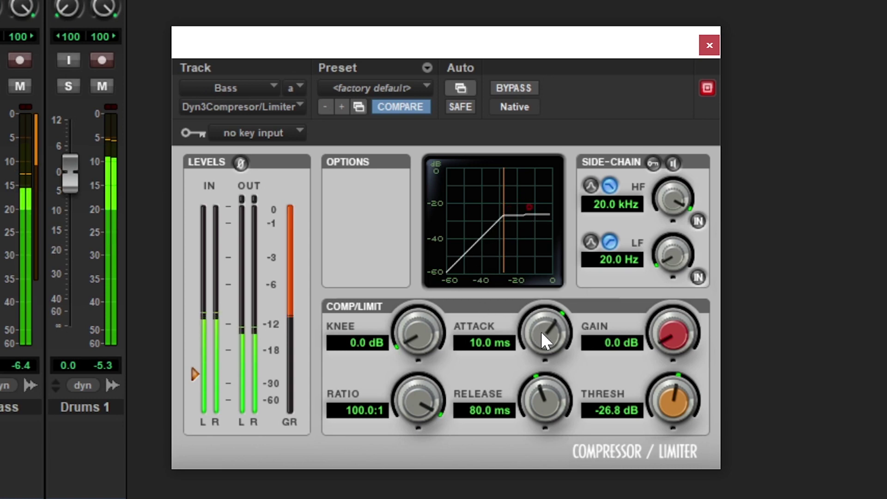
pyautogui.moveTo(541, 331); pyautogui.dragTo(534, 492)
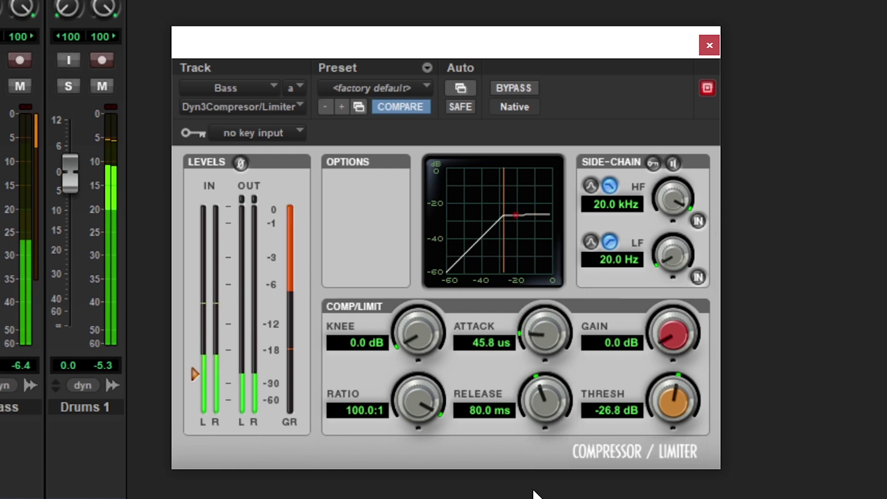
pyautogui.moveTo(534, 491); pyautogui.dragTo(530, 469)
pyautogui.keyDown('alt'); pyautogui.click(540, 388); pyautogui.keyUp('alt')
pyautogui.moveTo(539, 388)
pyautogui.mouseDown()
pyautogui.moveTo(558, 325)
pyautogui.moveTo(485, 336)
pyautogui.mouseUp()
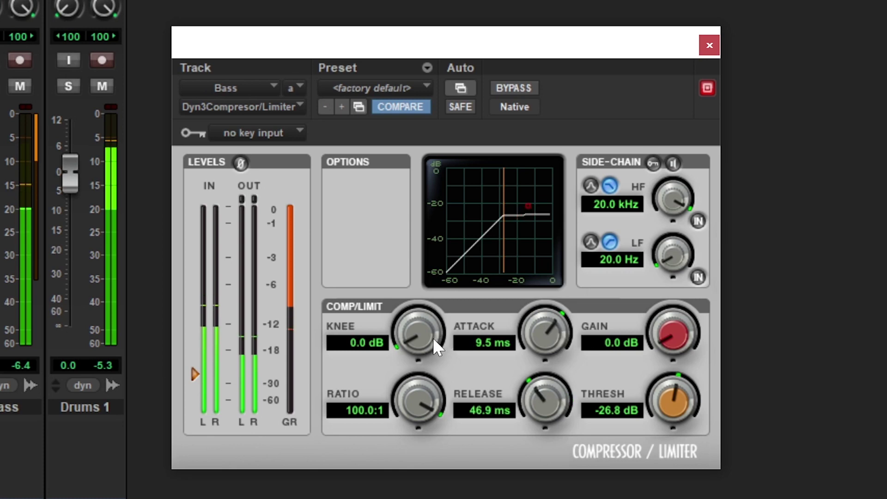
# - Soften the Bass compressor knee to 6.1 dB and raise makeup gain to 6.5 dB
pyautogui.moveTo(423, 332)
pyautogui.mouseDown()
pyautogui.moveTo(418, 295)
pyautogui.moveTo(453, 239)
pyautogui.moveTo(510, 180)
pyautogui.moveTo(462, 227)
pyautogui.moveTo(426, 321)
pyautogui.moveTo(430, 284)
pyautogui.moveTo(470, 210)
pyautogui.moveTo(514, 212)
pyautogui.moveTo(435, 324)
pyautogui.moveTo(423, 357)
pyautogui.moveTo(441, 441)
pyautogui.moveTo(416, 444)
pyautogui.moveTo(416, 454)
pyautogui.mouseUp()
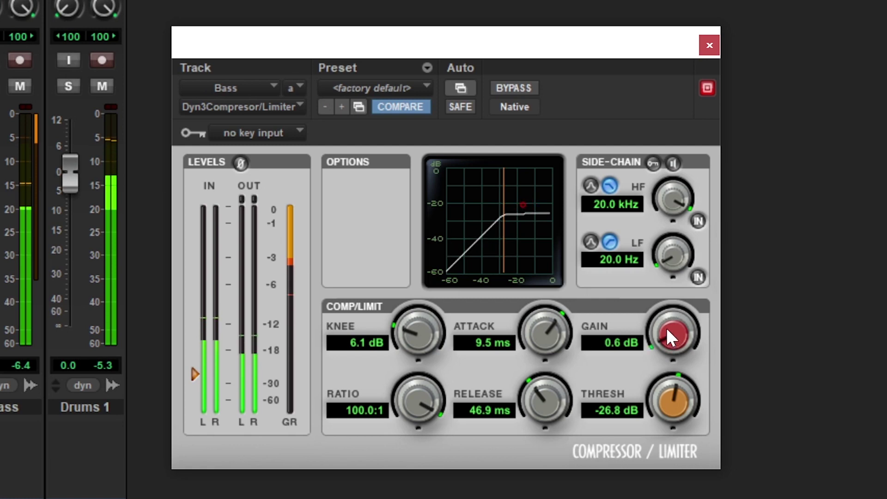
pyautogui.moveTo(666, 333); pyautogui.dragTo(672, 300)
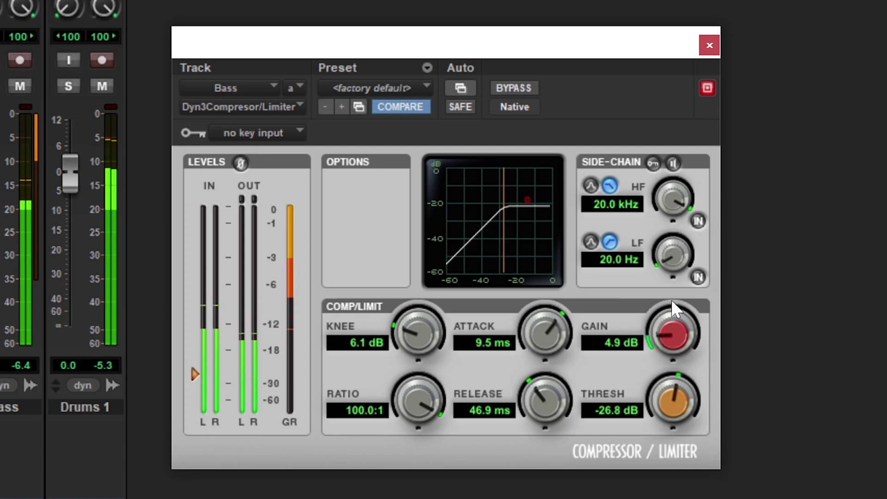
pyautogui.moveTo(668, 321); pyautogui.dragTo(671, 314)
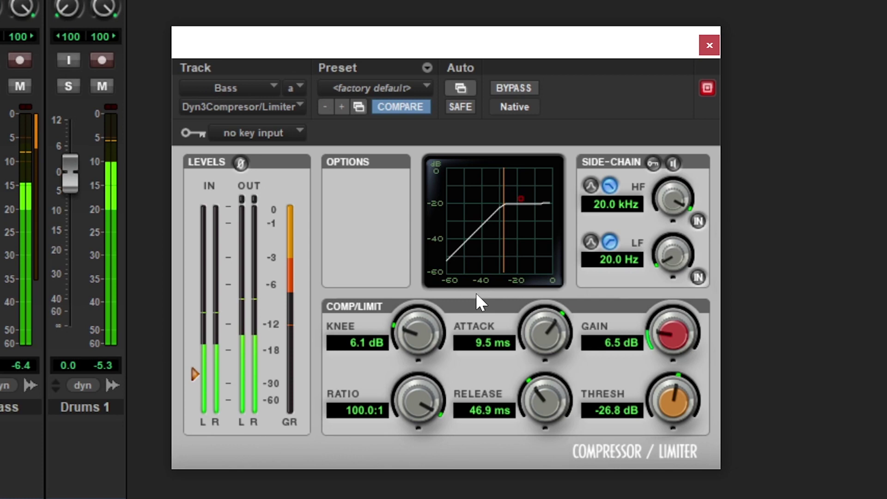
# - Compare the bass with compressor bypass on and off, then drop the threshold to about -60 dB
pyautogui.click(510, 87)
pyautogui.click(510, 87)
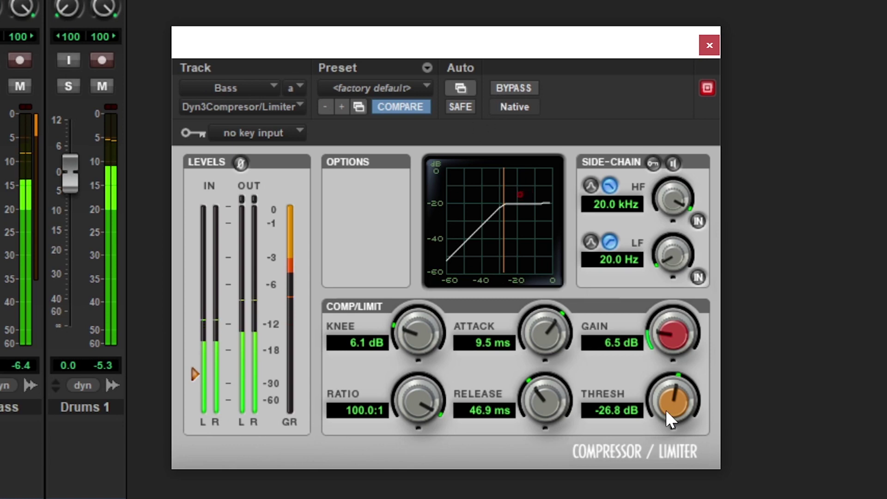
pyautogui.moveTo(671, 403); pyautogui.dragTo(676, 495)
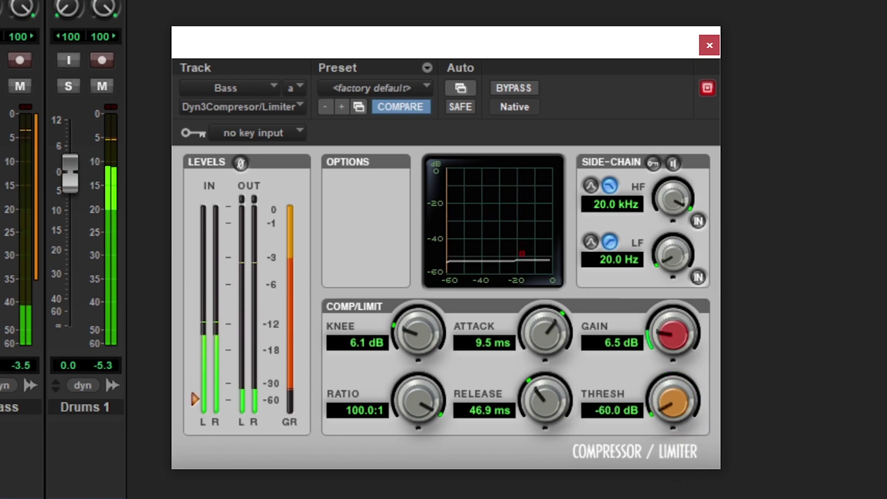
pyautogui.moveTo(676, 496); pyautogui.dragTo(676, 471)
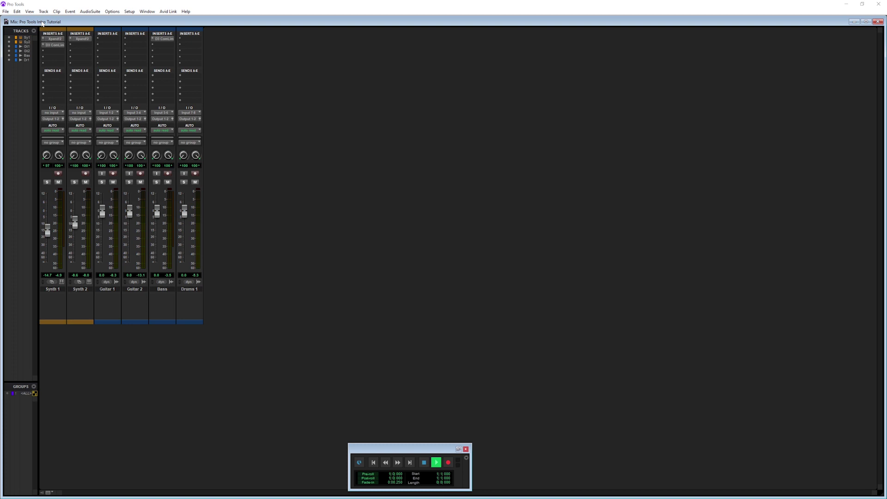
# - Open the New Tracks dialog from the Track menu and show its channel format list
pyautogui.click(43, 11)
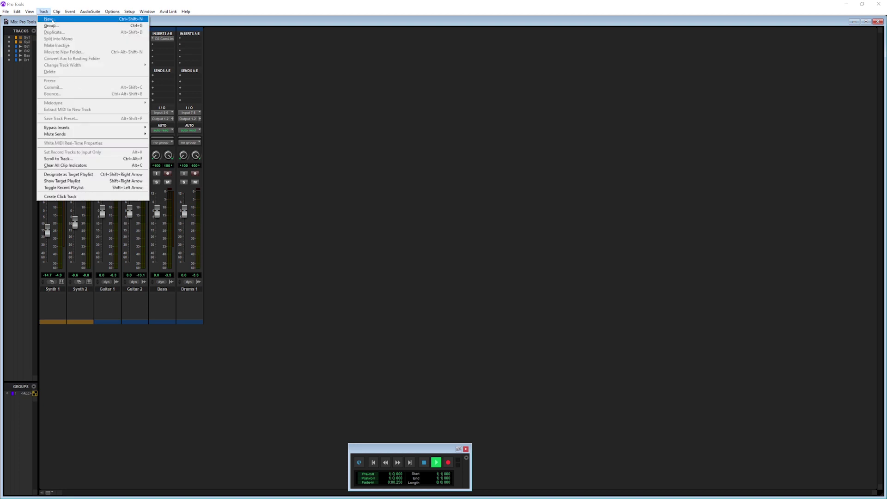
pyautogui.click(53, 19)
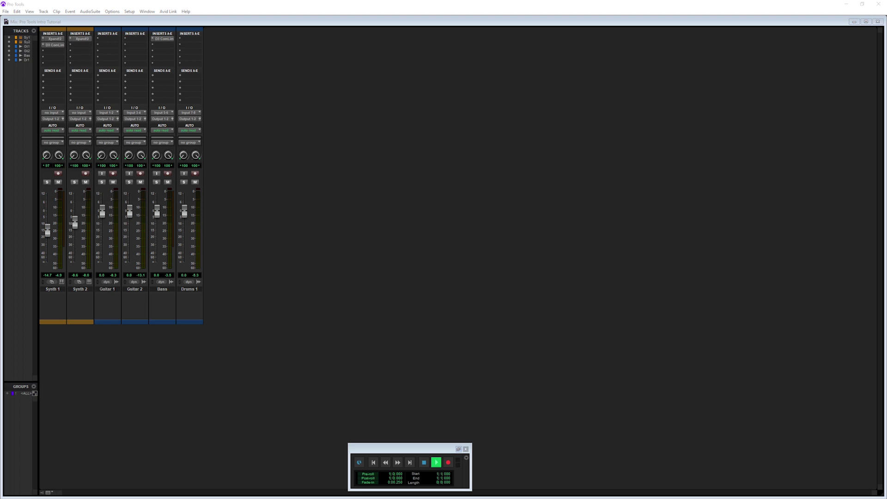
pyautogui.click(288, 213)
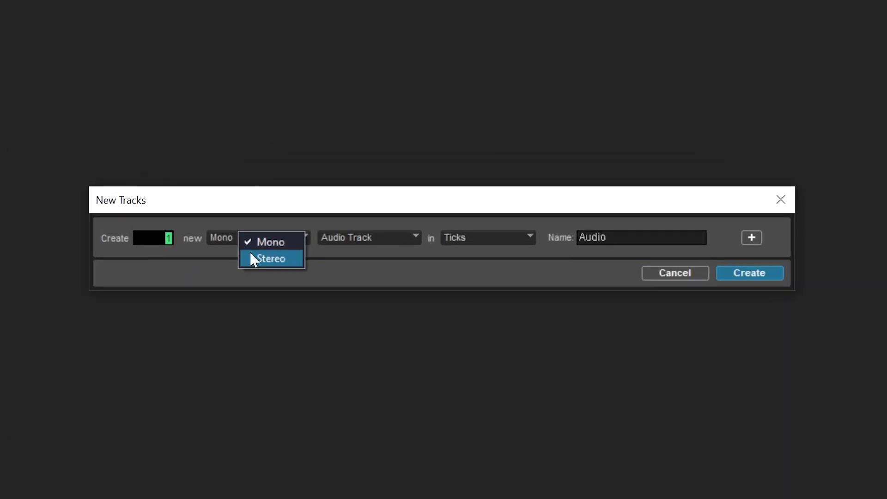
# - Create a stereo Aux Input track named 'Reverb'
pyautogui.click(253, 258)
pyautogui.click(367, 238)
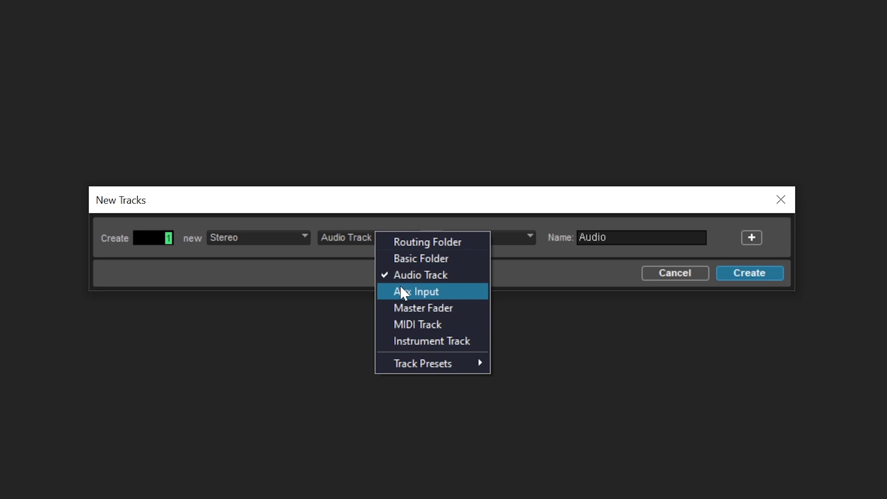
pyautogui.click(415, 291)
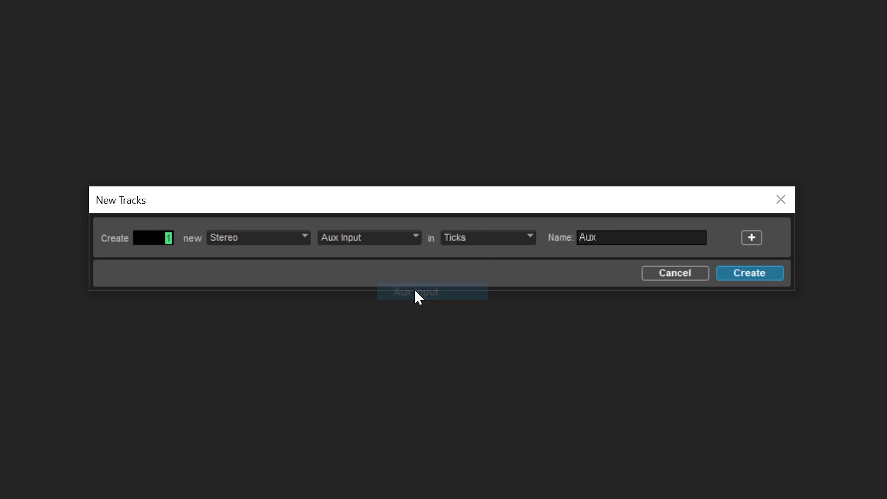
pyautogui.press('Tab')
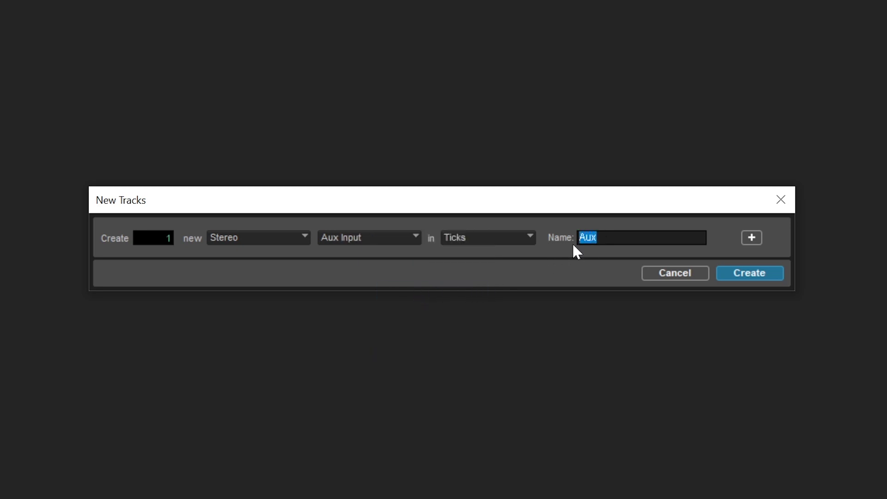
pyautogui.write('Reverb')
pyautogui.click(754, 273)
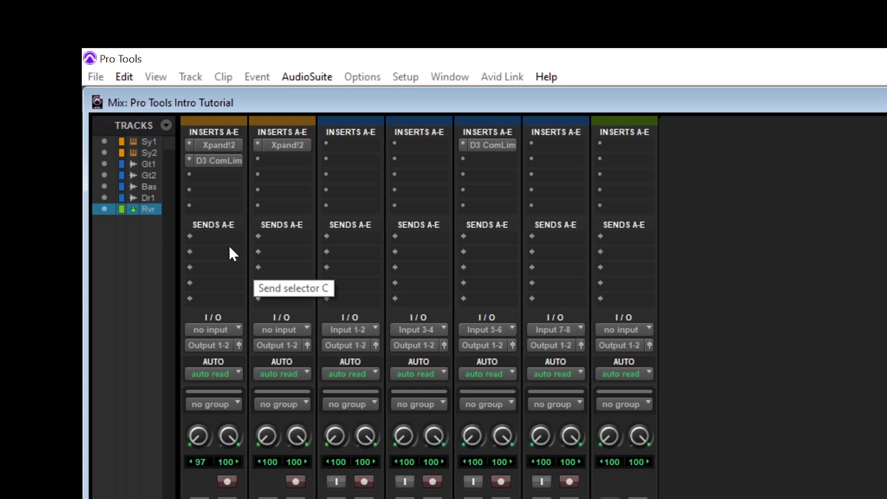
# - Route Synth 1's Send A to Bus 1-2 at about -4.6 dB
pyautogui.click(206, 242)
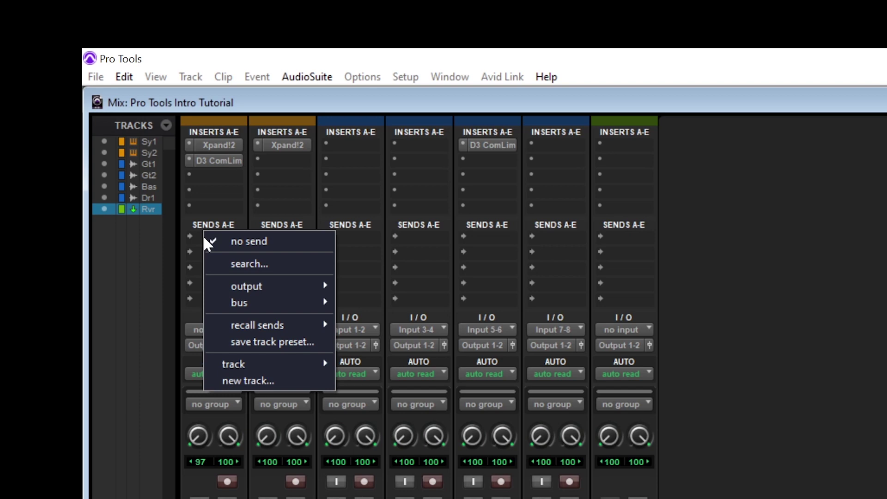
pyautogui.moveTo(270, 304)
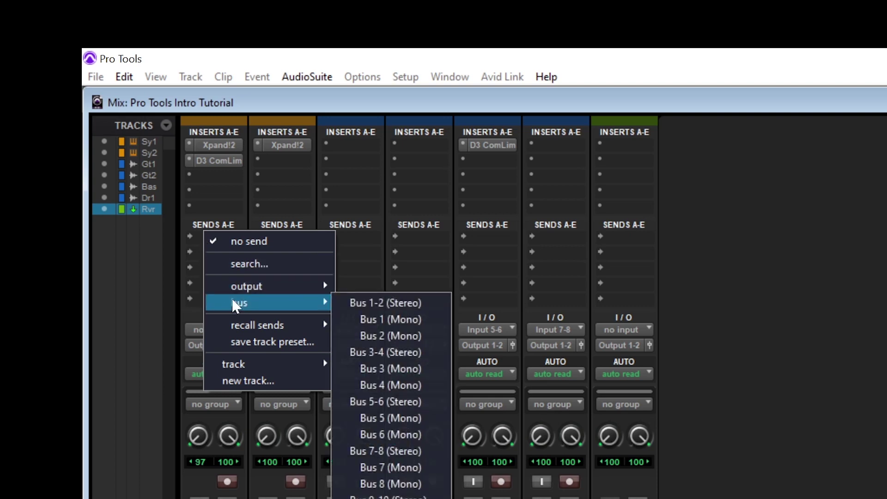
pyautogui.click(385, 303)
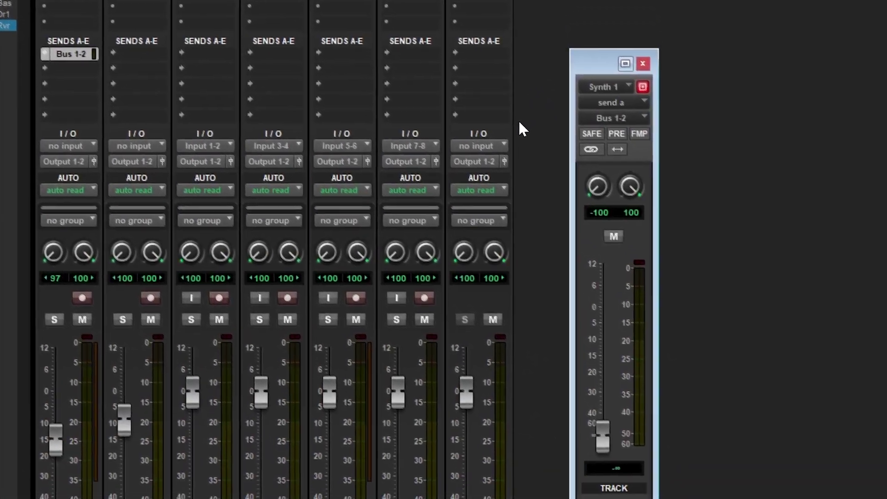
pyautogui.moveTo(577, 412)
pyautogui.mouseDown()
pyautogui.moveTo(590, 334)
pyautogui.moveTo(582, 297)
pyautogui.mouseUp()
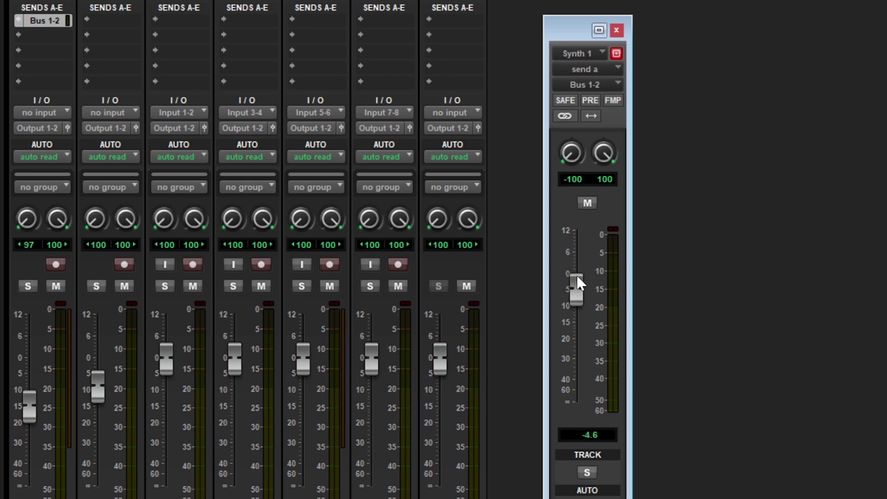
pyautogui.click(616, 30)
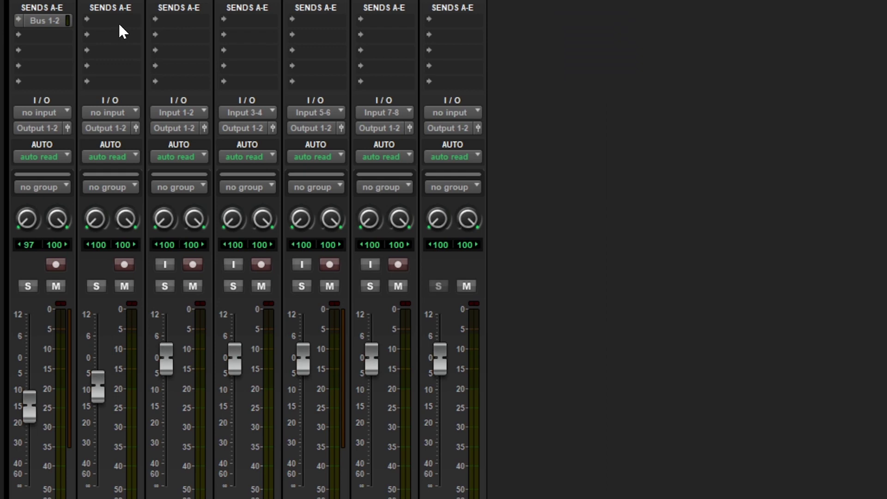
# - Route Guitar 1's Send A to Bus 1-2 at about -8.4 dB
pyautogui.click(166, 23)
pyautogui.moveTo(203, 85)
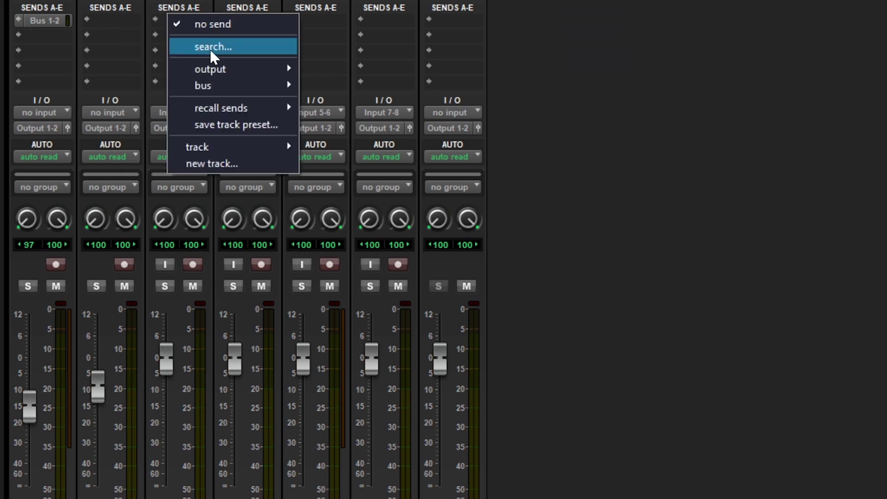
pyautogui.click(332, 89)
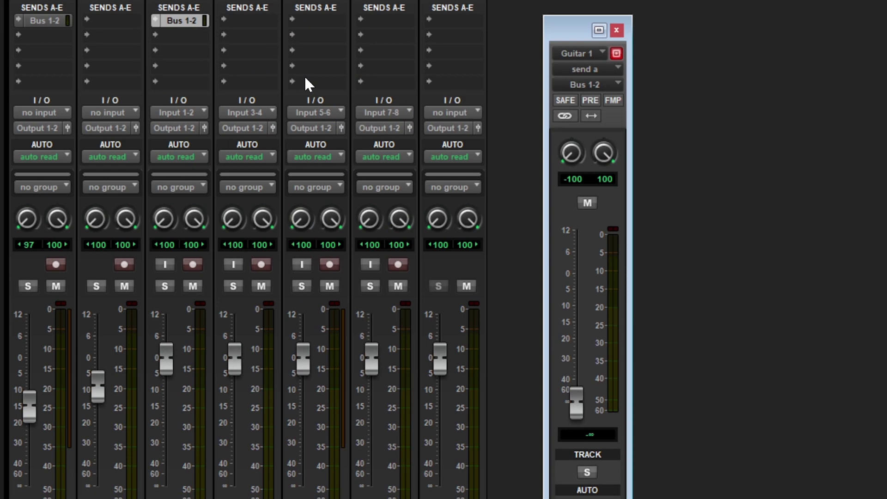
pyautogui.moveTo(580, 402); pyautogui.dragTo(589, 298)
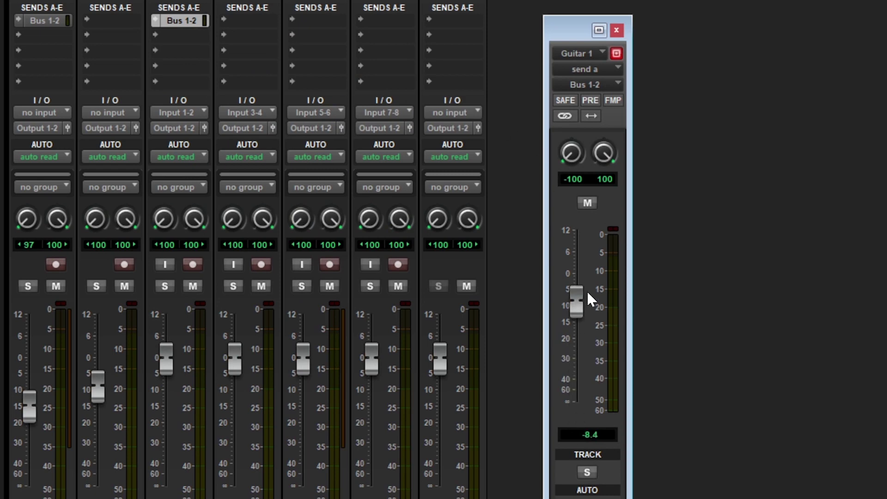
pyautogui.click(616, 30)
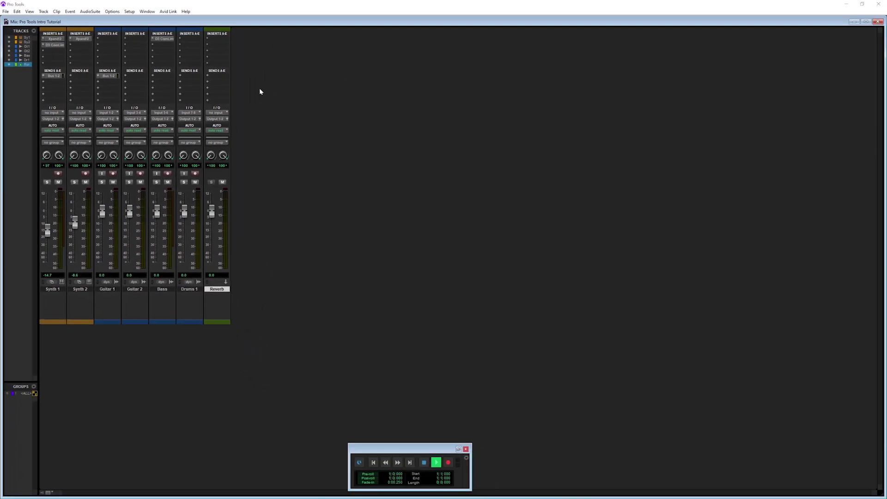
# - Show expanded Send A level faders on every mixer channel
pyautogui.click(29, 11)
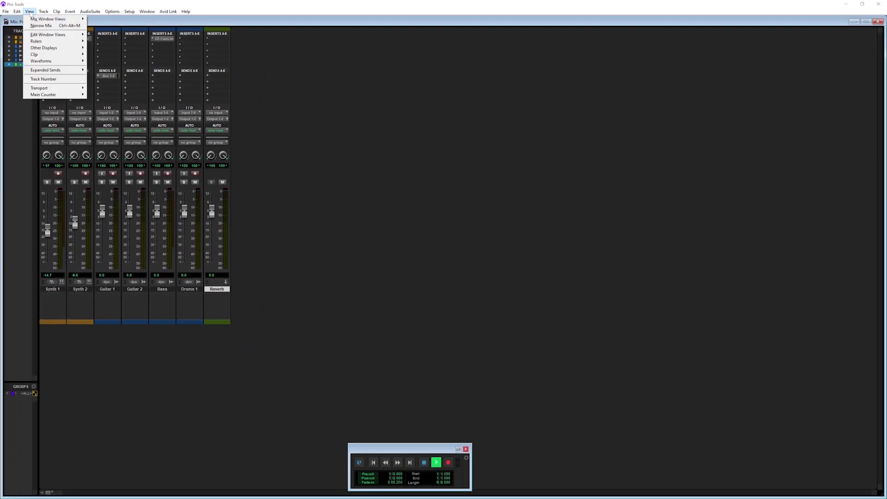
pyautogui.moveTo(46, 70)
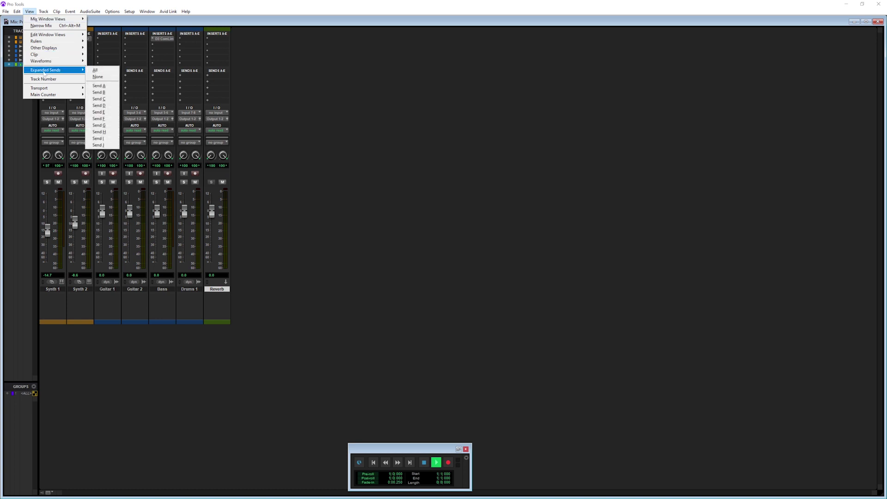
pyautogui.click(104, 85)
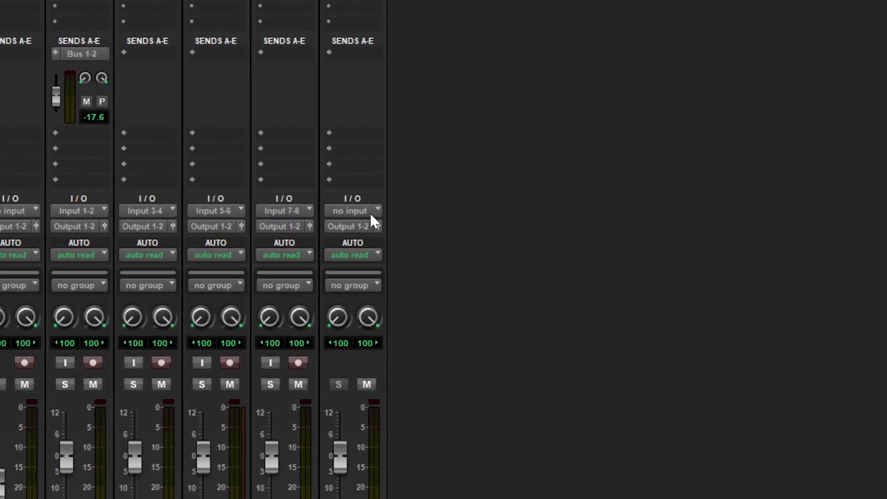
# - Set the Reverb aux track's input to Bus 1-2 (Stereo)
pyautogui.click(368, 211)
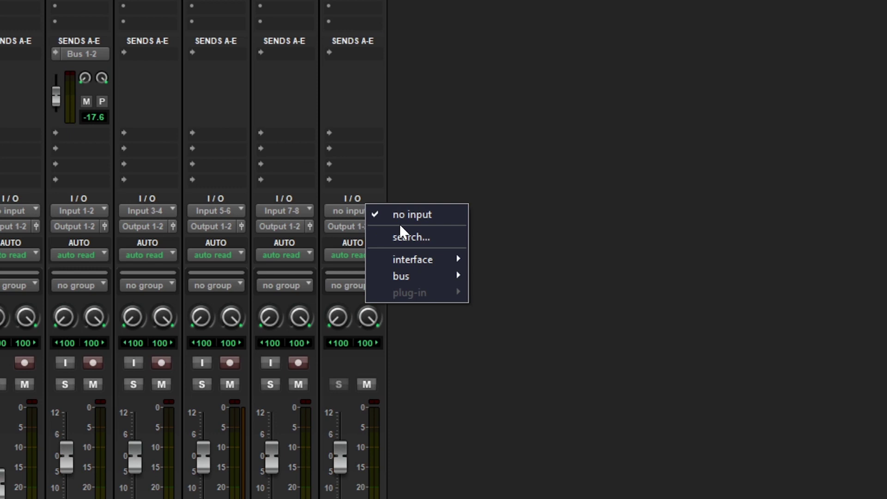
pyautogui.moveTo(412, 276)
pyautogui.click(475, 274)
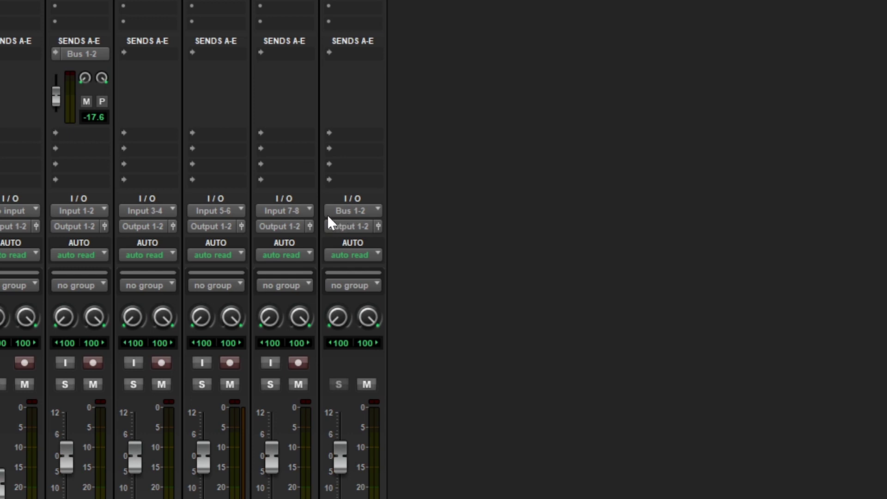
pyautogui.scroll(5, 323, 173)
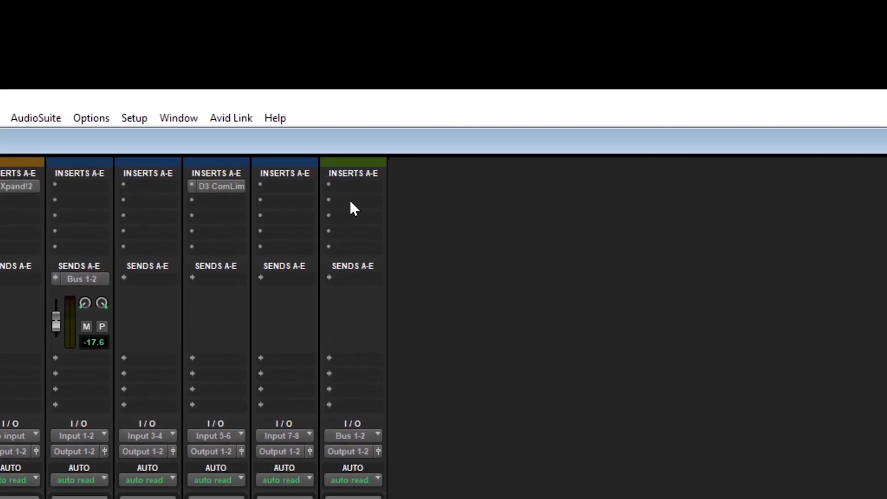
# - Insert the stereo D-Verb plug-in on the Reverb aux, with its mix at 100% wet
pyautogui.click(354, 227)
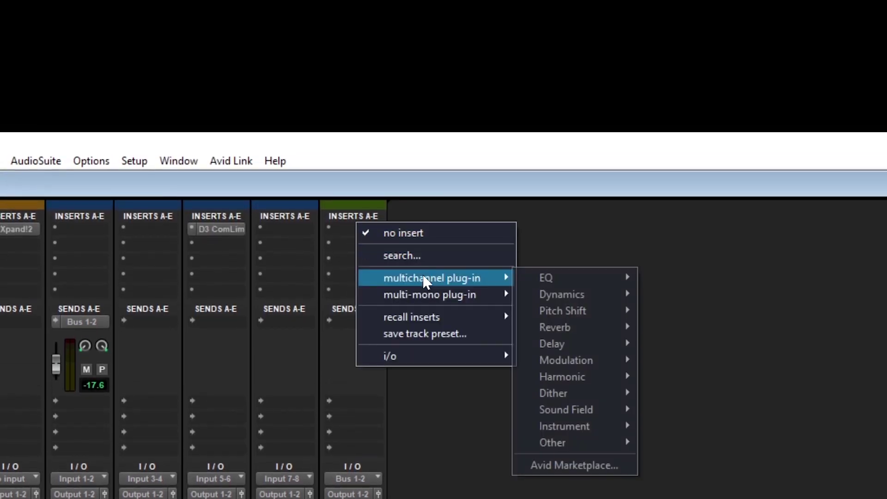
pyautogui.moveTo(555, 327)
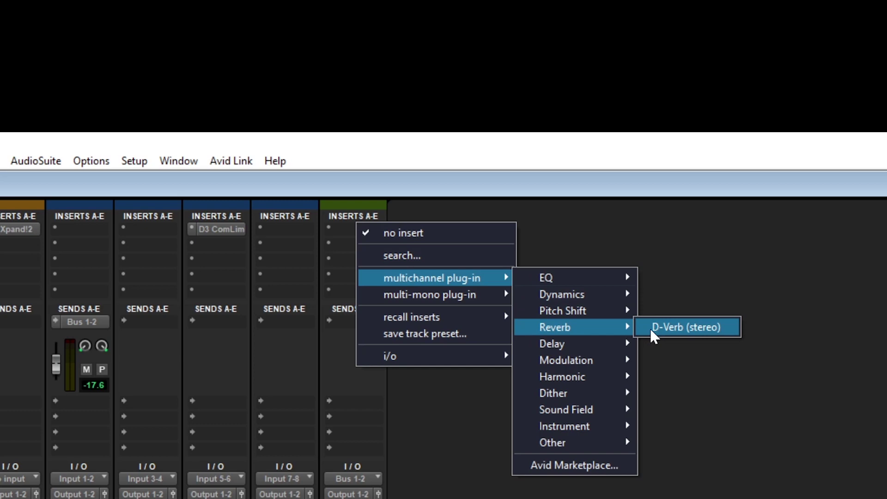
pyautogui.click(652, 331)
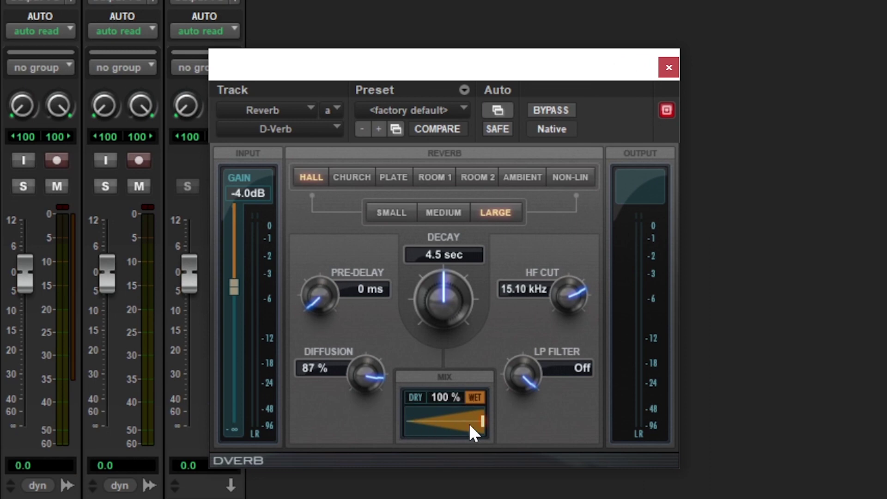
pyautogui.moveTo(481, 421); pyautogui.dragTo(348, 435)
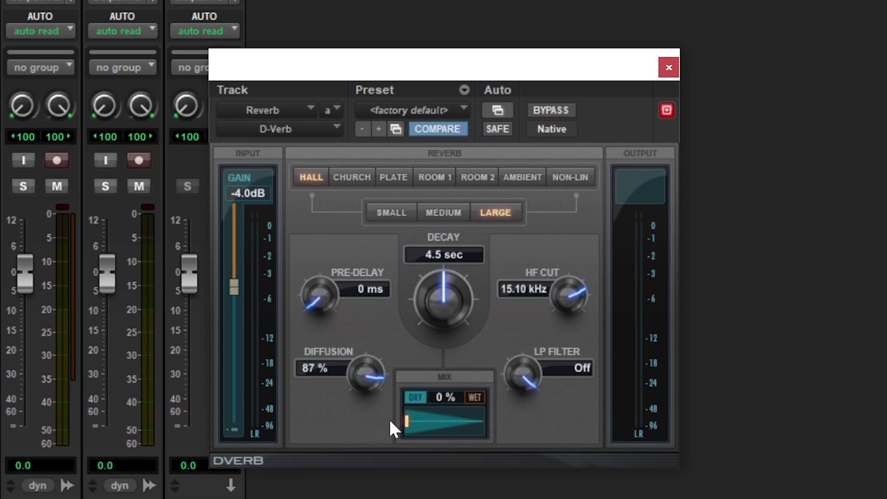
pyautogui.moveTo(479, 421); pyautogui.dragTo(486, 423)
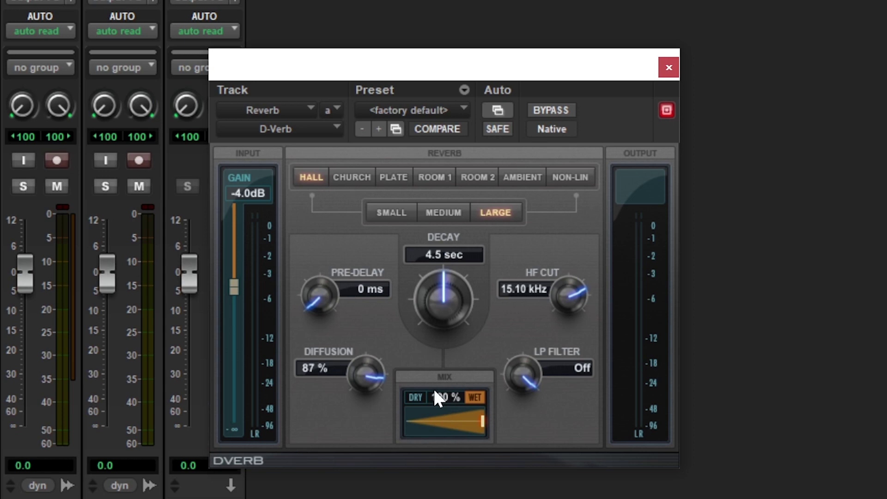
# - Audition D-Verb's Church, Plate, Room 1, Room 2, Ambient and Non-Lin algorithms
pyautogui.click(339, 177)
pyautogui.click(394, 177)
pyautogui.click(435, 177)
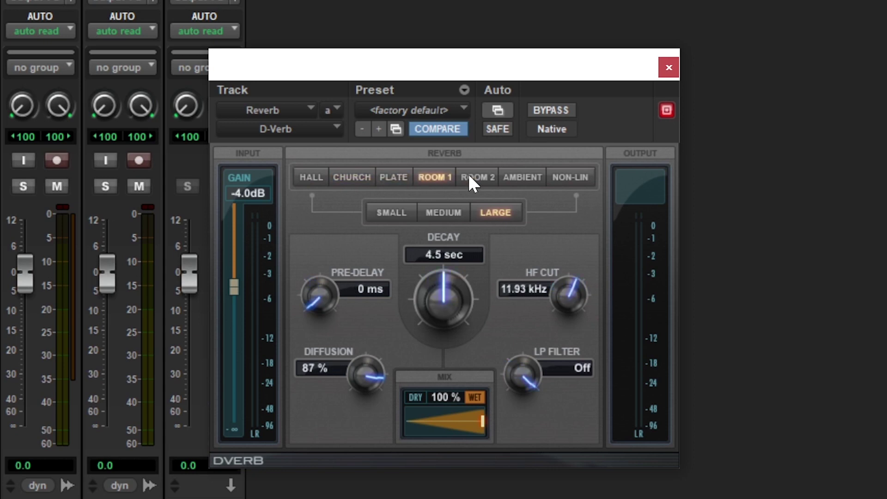
pyautogui.click(478, 177)
pyautogui.click(521, 177)
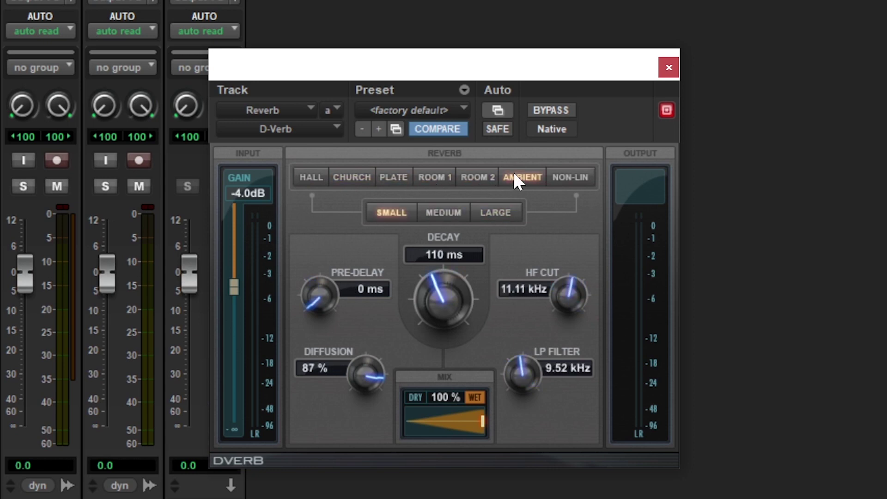
pyautogui.click(569, 176)
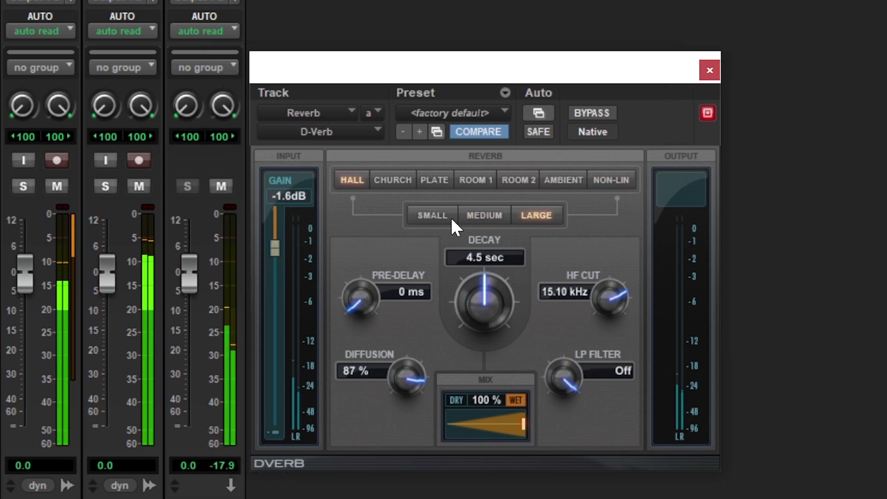
# - Set pre-delay 30 ms, decay 14.9 s, HF cut 6.64 kHz, low-pass 11.78 kHz, diffusion 56%
pyautogui.moveTo(352, 292); pyautogui.dragTo(368, 258)
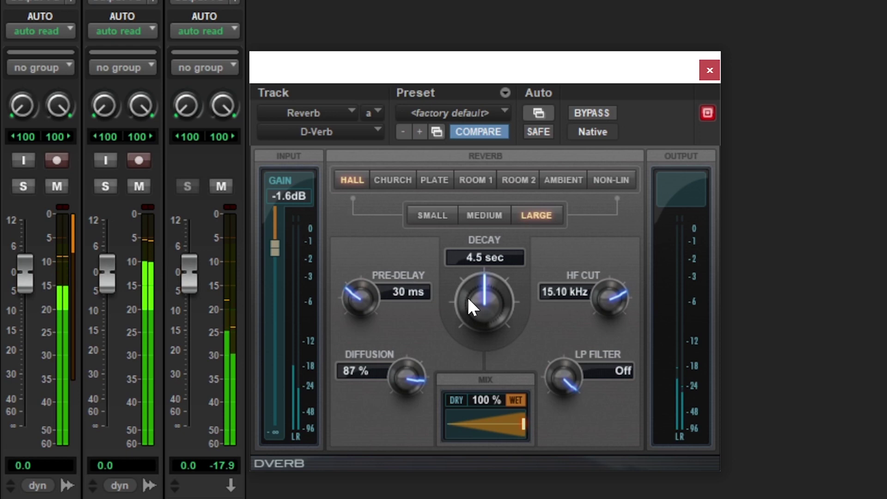
pyautogui.moveTo(468, 296); pyautogui.dragTo(490, 265)
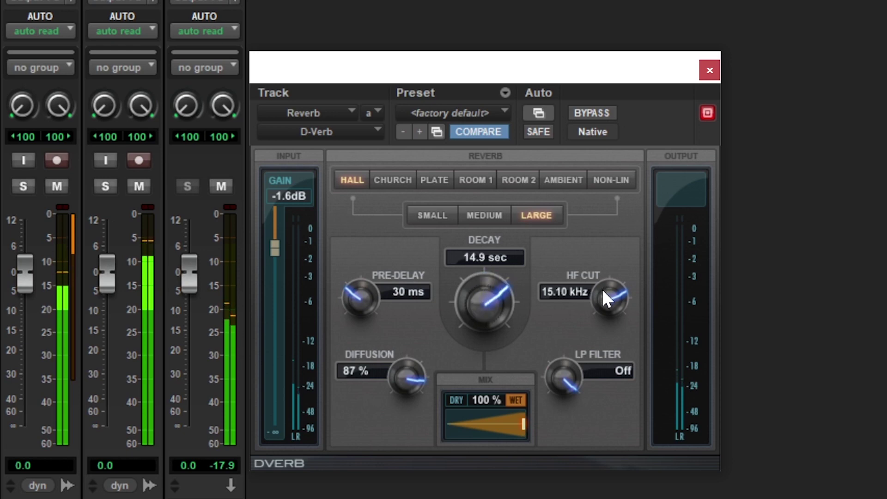
pyautogui.moveTo(602, 289); pyautogui.dragTo(598, 387)
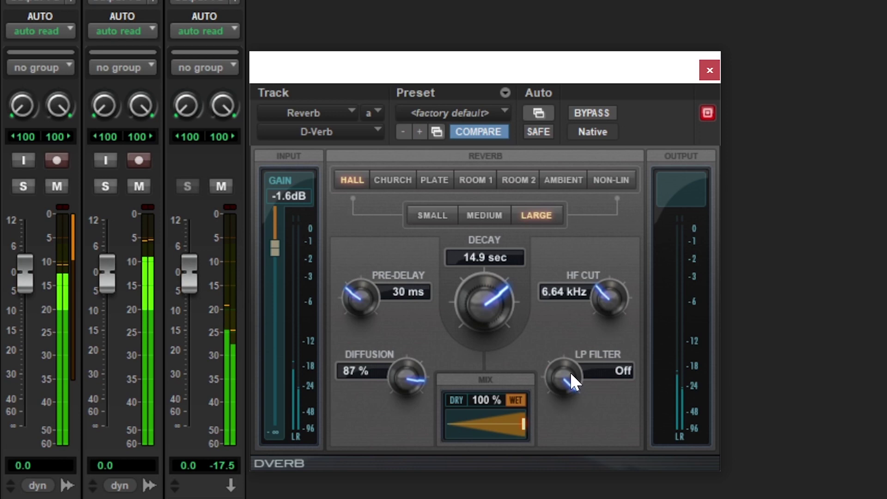
pyautogui.moveTo(569, 374); pyautogui.dragTo(567, 486)
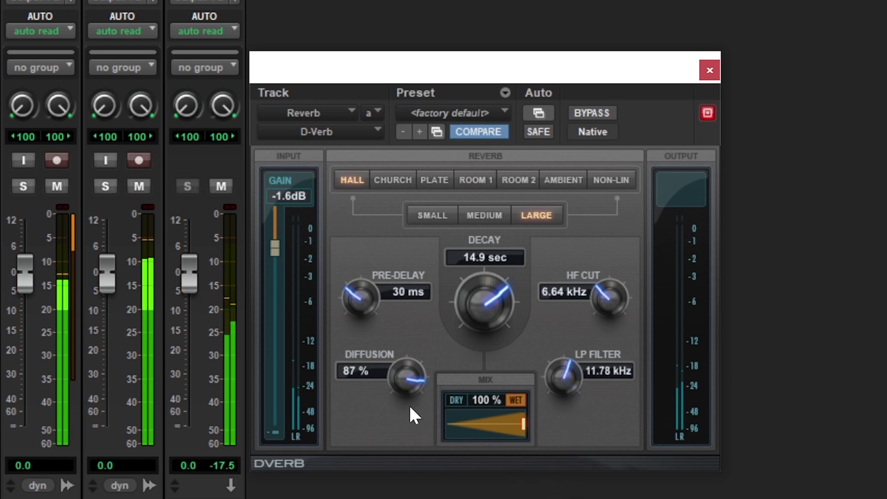
pyautogui.moveTo(409, 378); pyautogui.dragTo(413, 453)
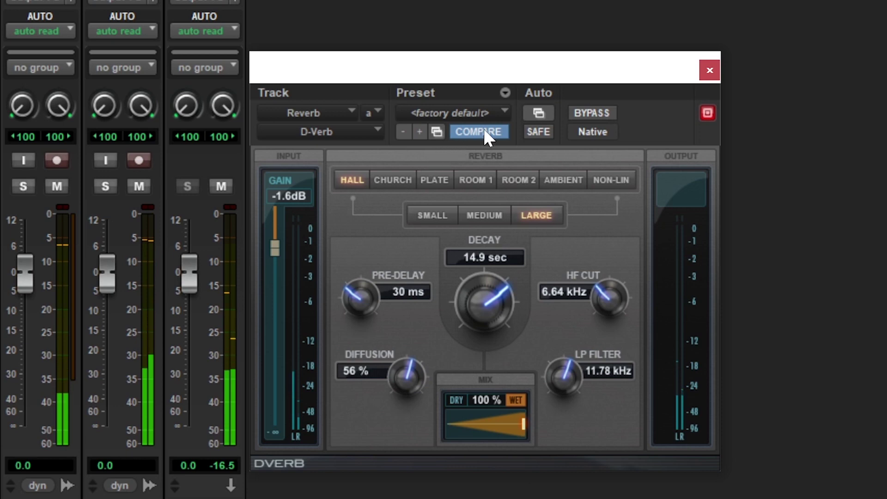
pyautogui.click(506, 114)
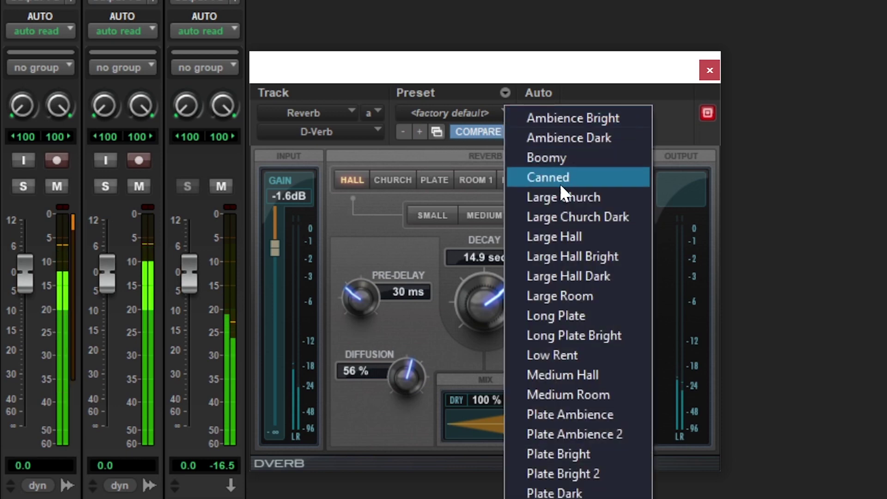
# - Load D-Verb's Large Hall preset and close the plug-in window
pyautogui.click(562, 236)
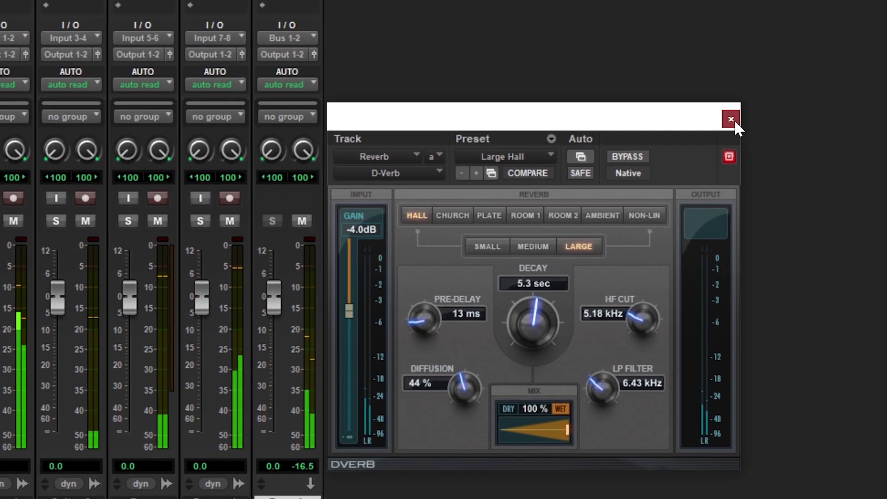
pyautogui.click(715, 81)
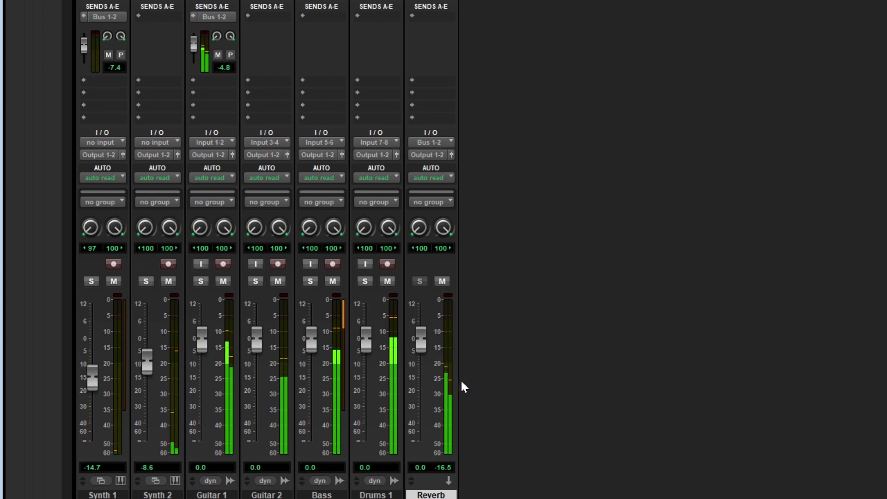
# - Balance levels: Reverb fader near -0.4 dB, Synth 1 send +2.7 dB, Guitar 1 send -8.7 dB
pyautogui.moveTo(425, 333); pyautogui.dragTo(422, 374)
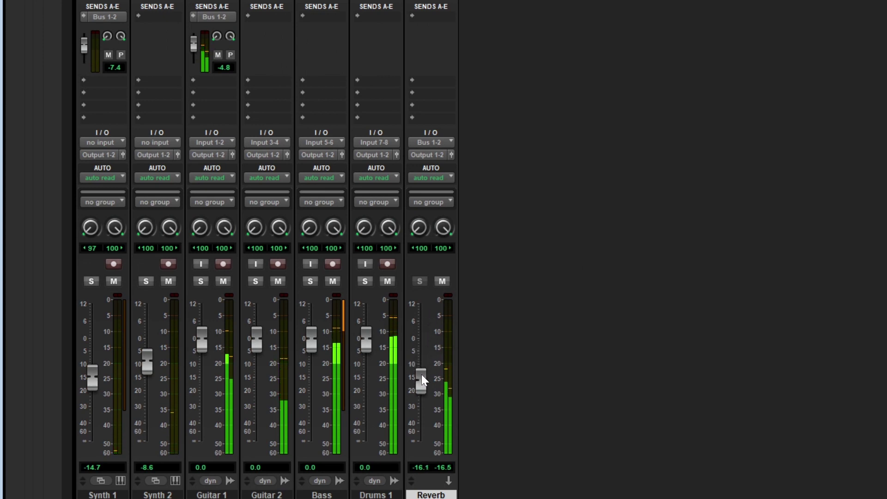
pyautogui.moveTo(422, 375); pyautogui.dragTo(420, 356)
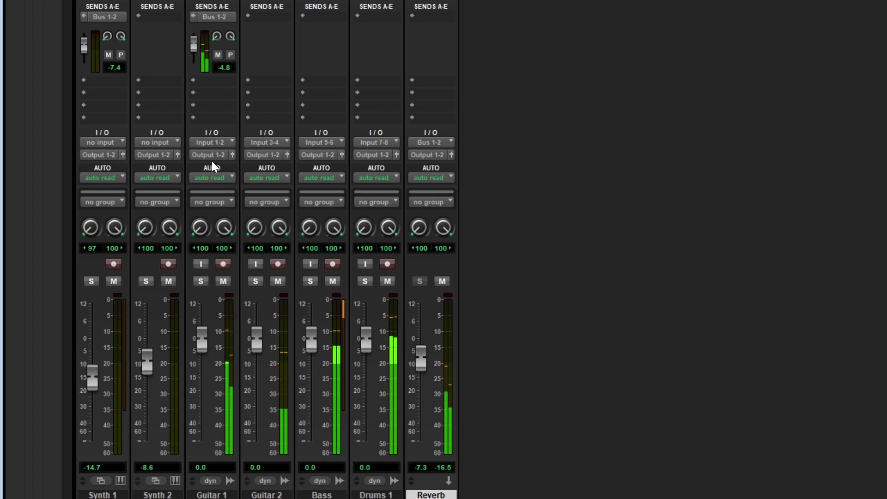
pyautogui.moveTo(84, 45); pyautogui.dragTo(84, 57)
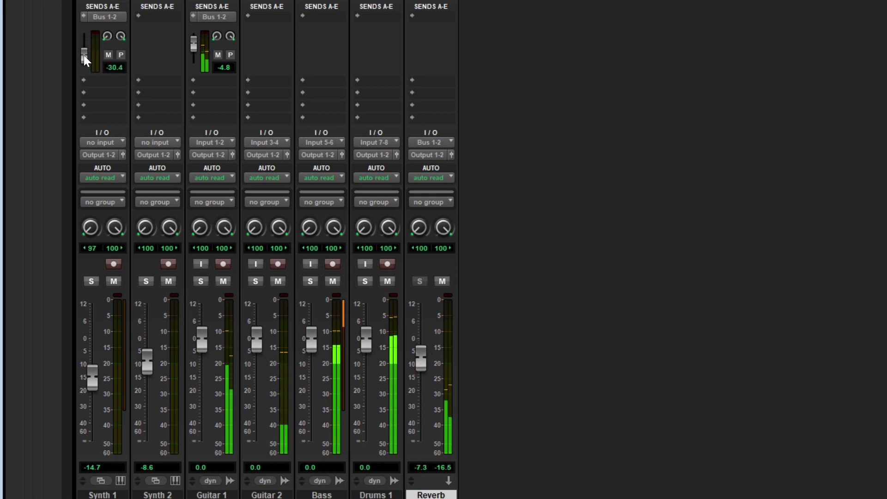
pyautogui.moveTo(194, 45); pyautogui.dragTo(195, 48)
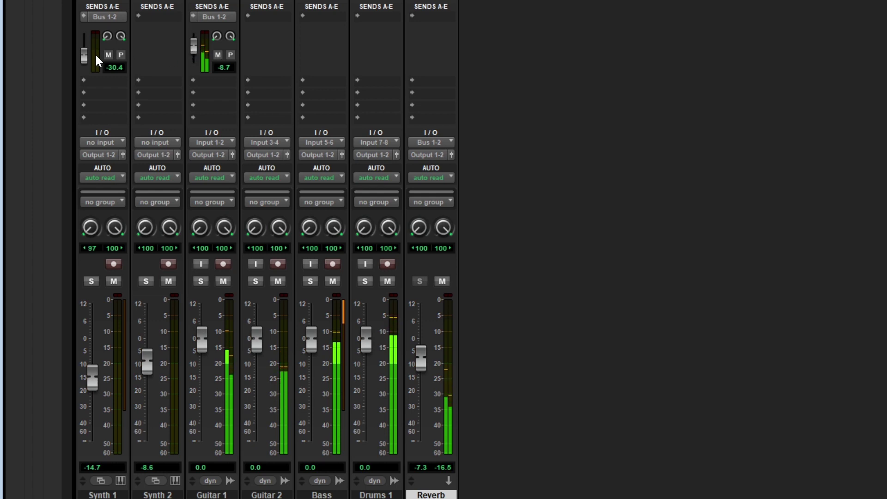
pyautogui.moveTo(84, 55); pyautogui.dragTo(87, 38)
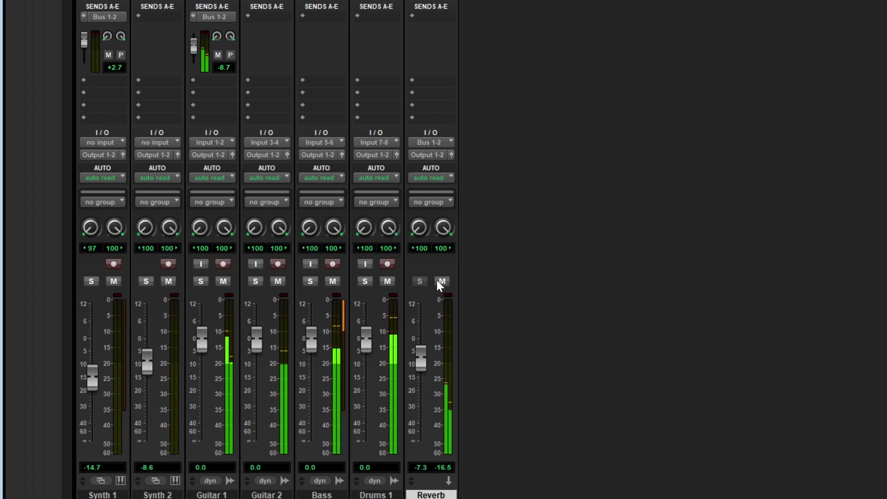
pyautogui.moveTo(422, 355); pyautogui.dragTo(423, 339)
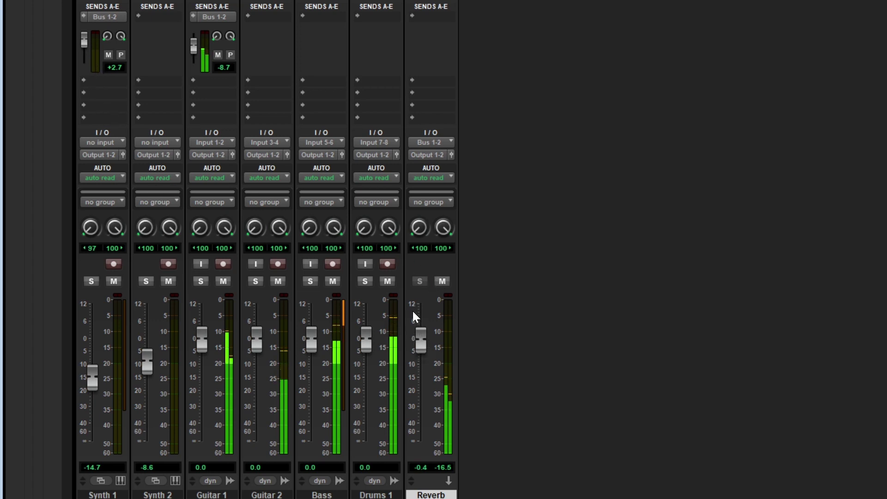
# - Toggle the Reverb track's mute to compare, leaving it muted
pyautogui.click(442, 281)
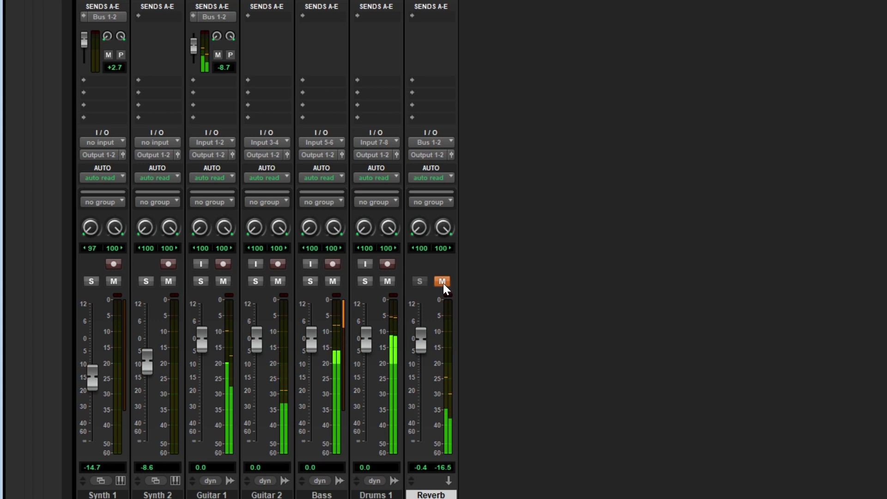
pyautogui.click(443, 282)
pyautogui.click(443, 282)
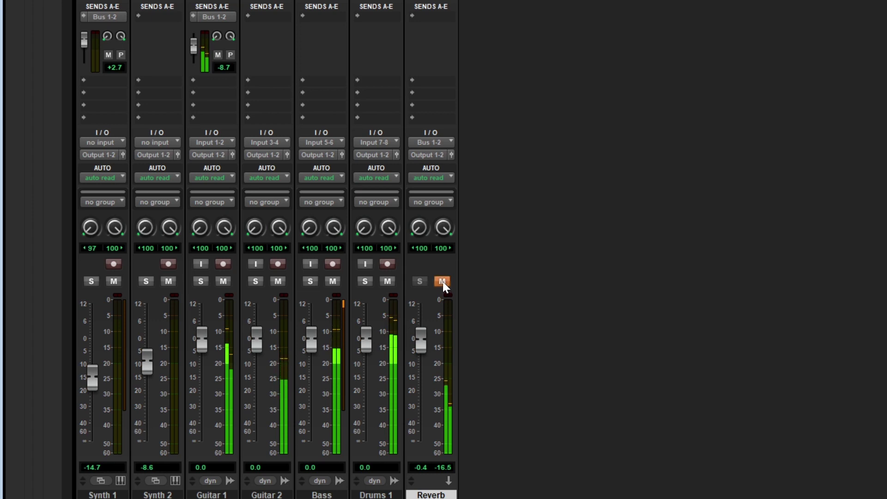